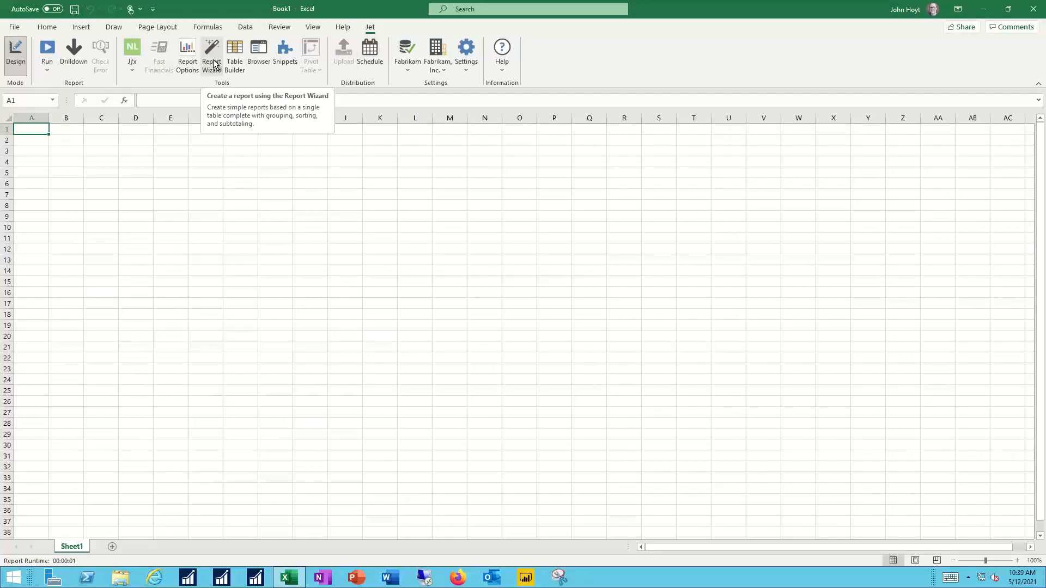
Step: Start a Report Wizard report on the Customers table of the default data source and proceed to field selection
click(212, 63)
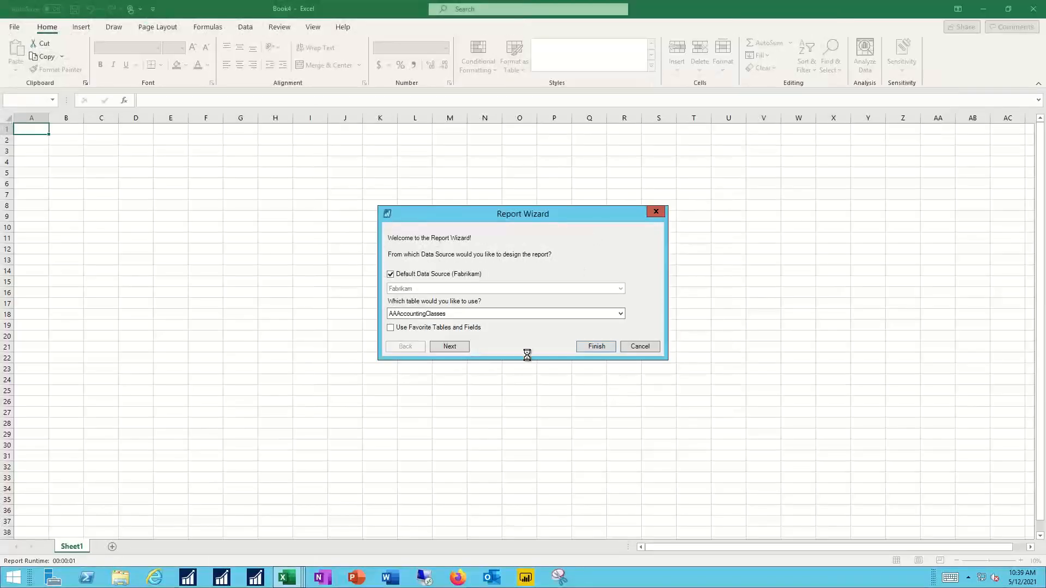
click(452, 312)
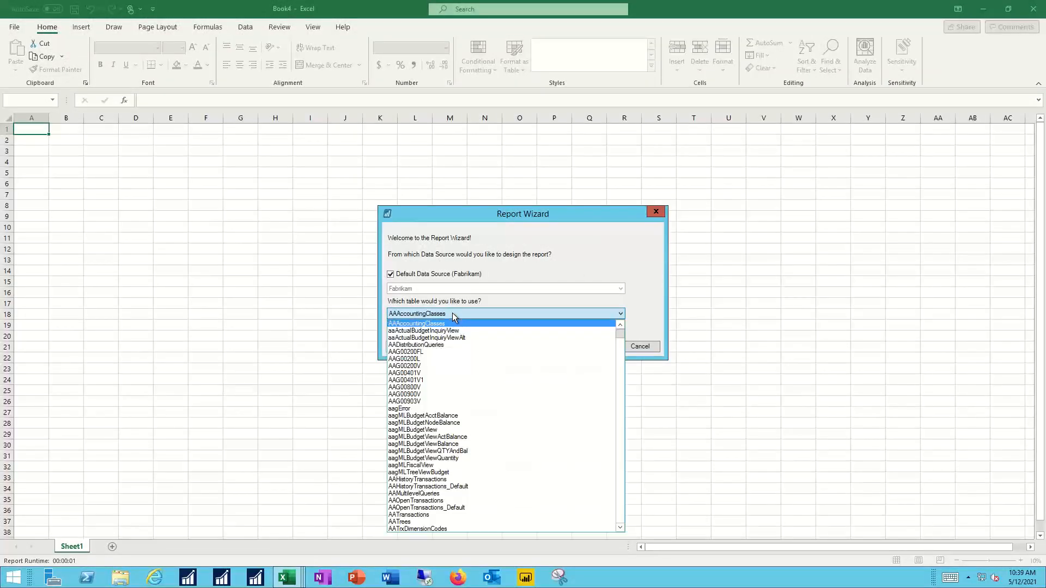
scroll(463, 382, down, 10)
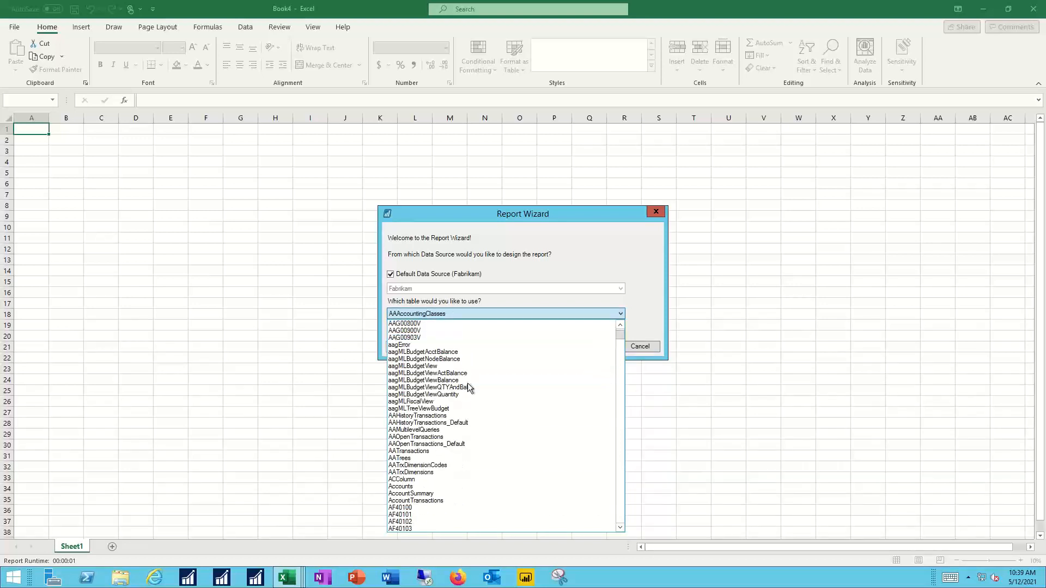
scroll(467, 384, down, 20)
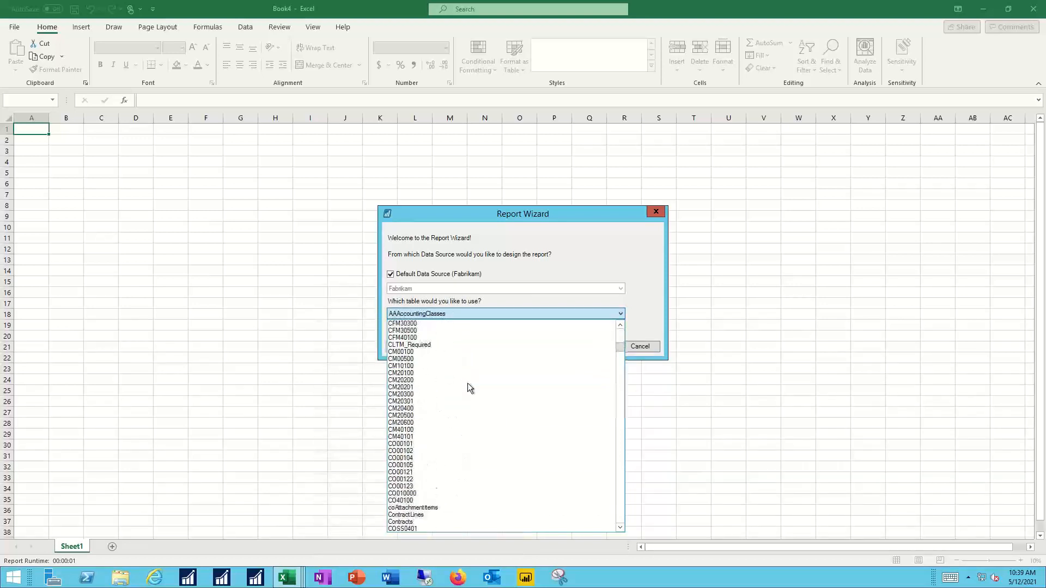
scroll(468, 383, down, 4)
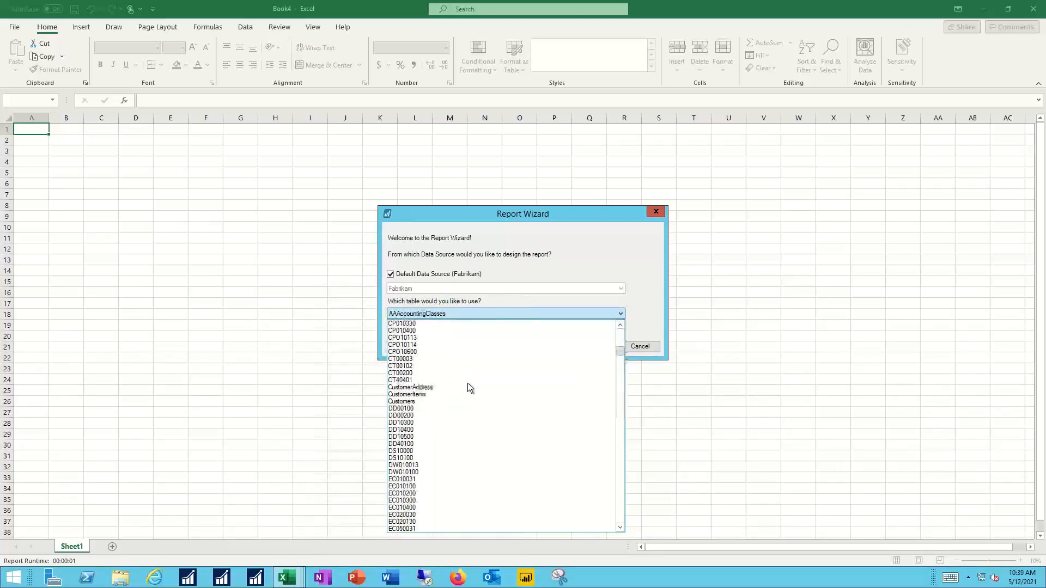
click(409, 401)
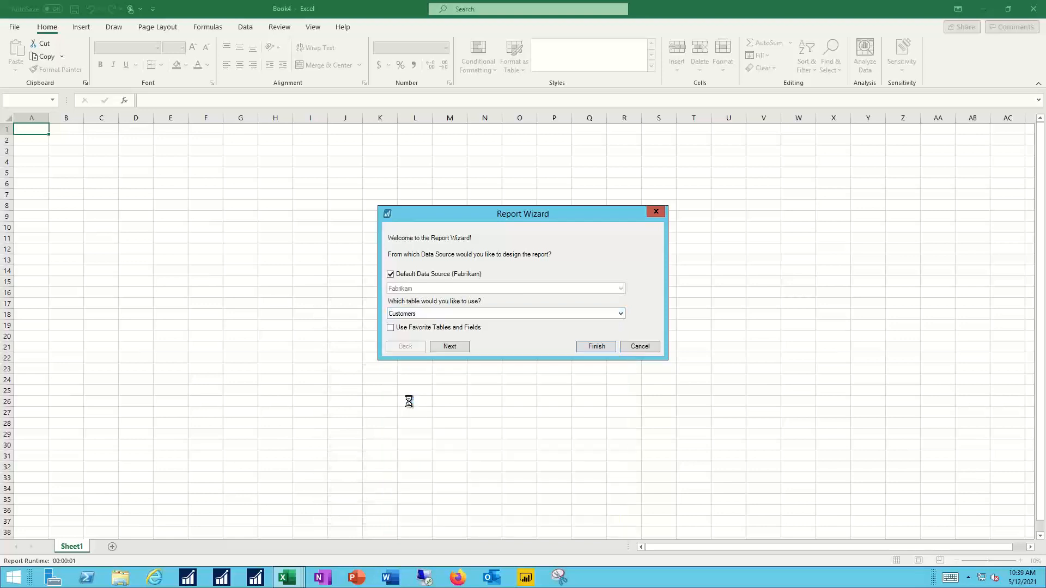
click(455, 347)
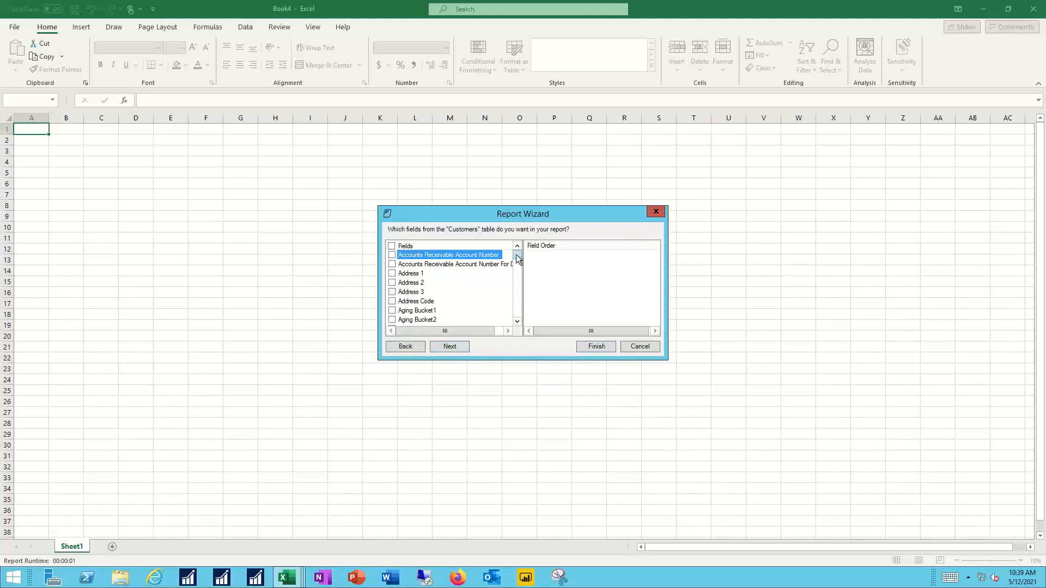
Step: Include the Customer Number, Customer Name and Customer Balance fields in the report, in that order
drag(517, 259, 517, 262)
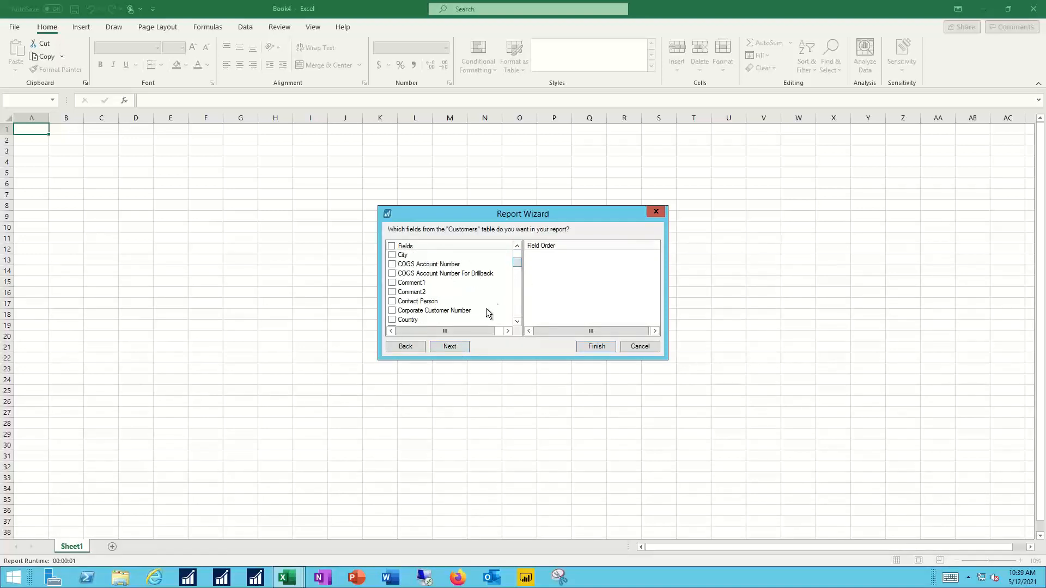
scroll(479, 310, down, 4)
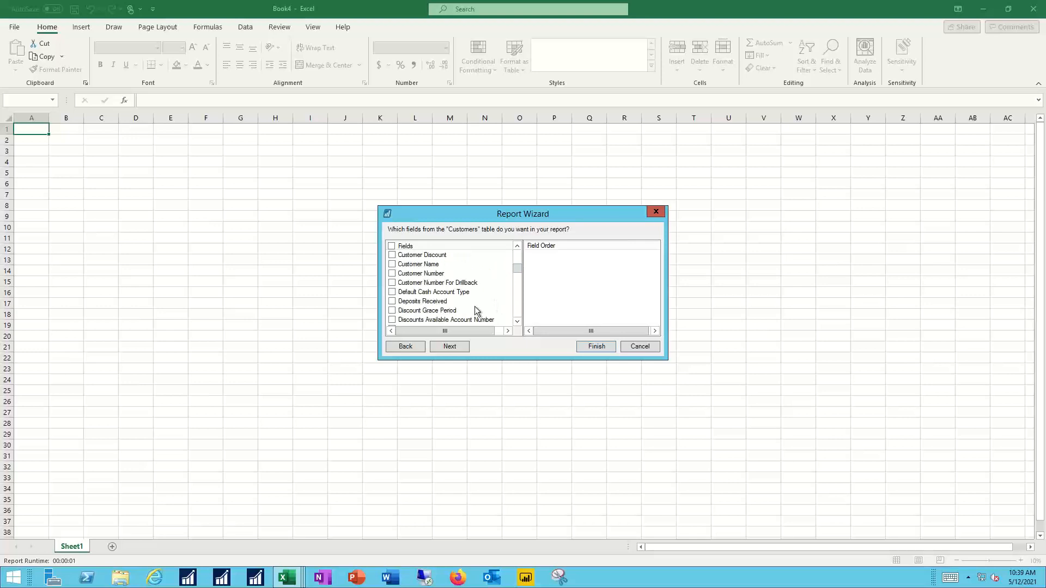
click(392, 274)
click(392, 264)
scroll(452, 277, up, 1)
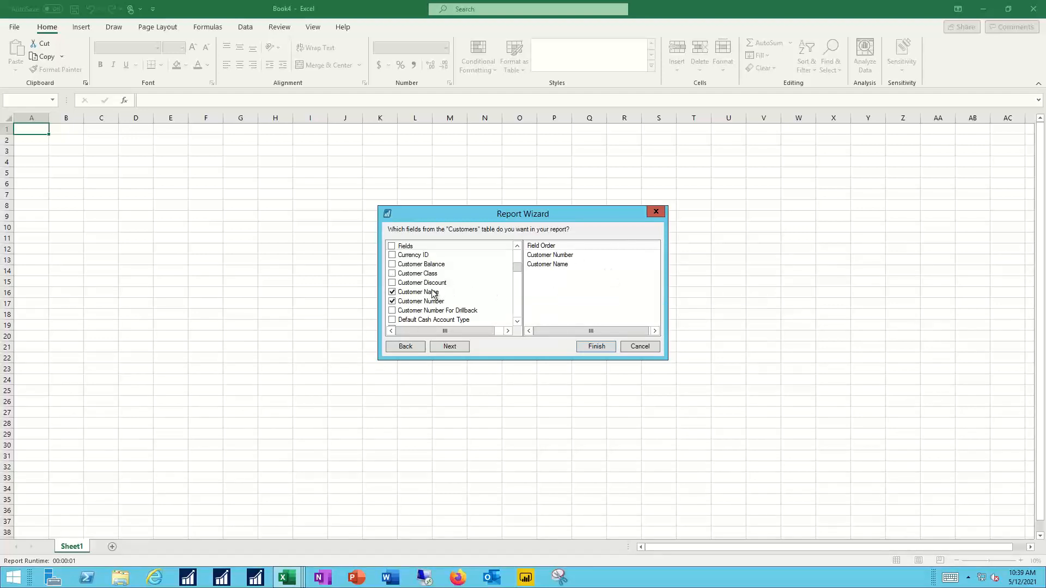
click(393, 265)
Step: Add the fields Aging Bucket1 through Aging Bucket4 to the report
scroll(519, 260, up, 5)
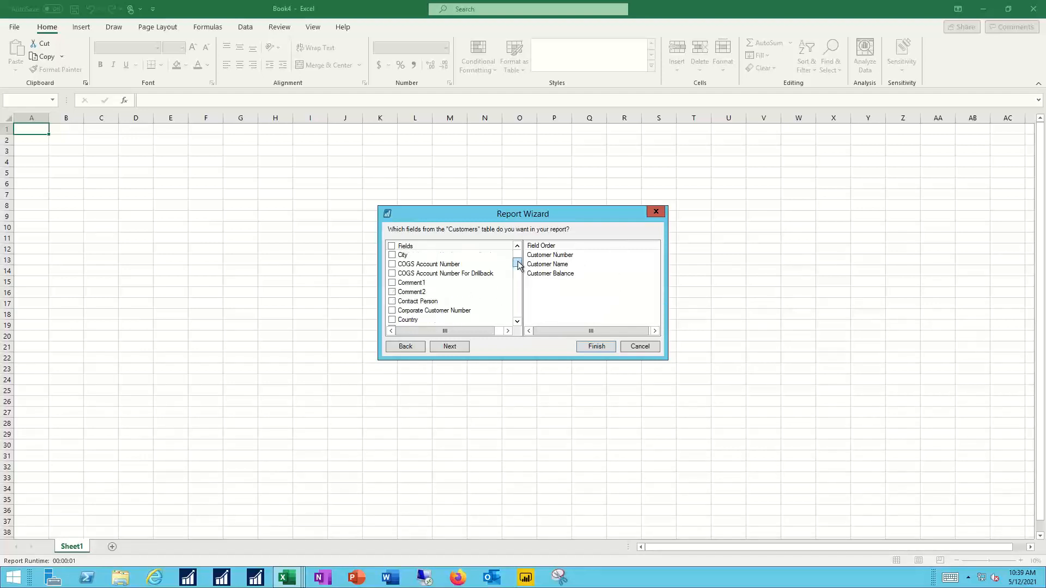
scroll(519, 263, up, 3)
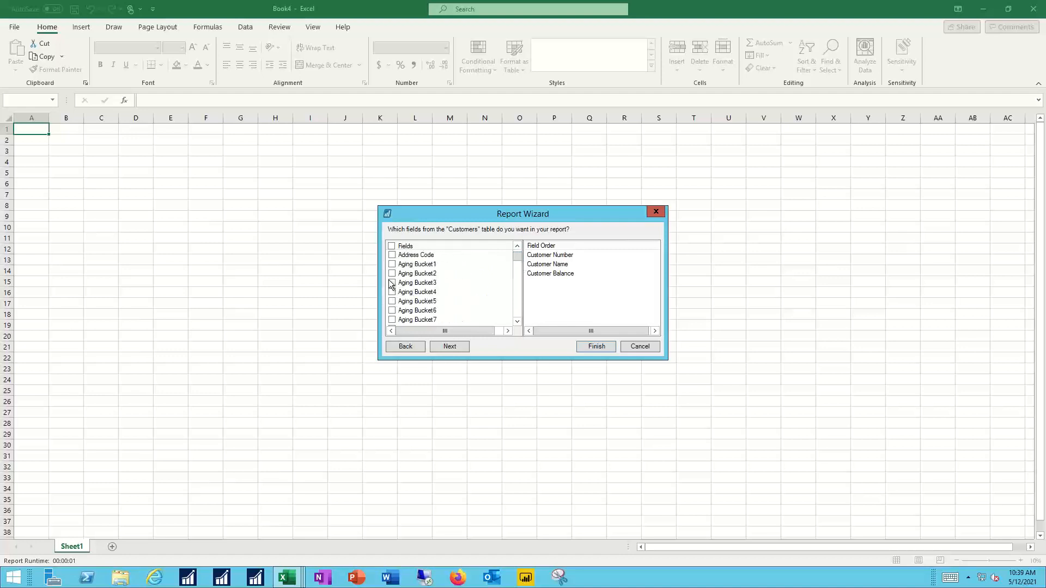
click(392, 264)
click(392, 273)
click(392, 283)
click(392, 292)
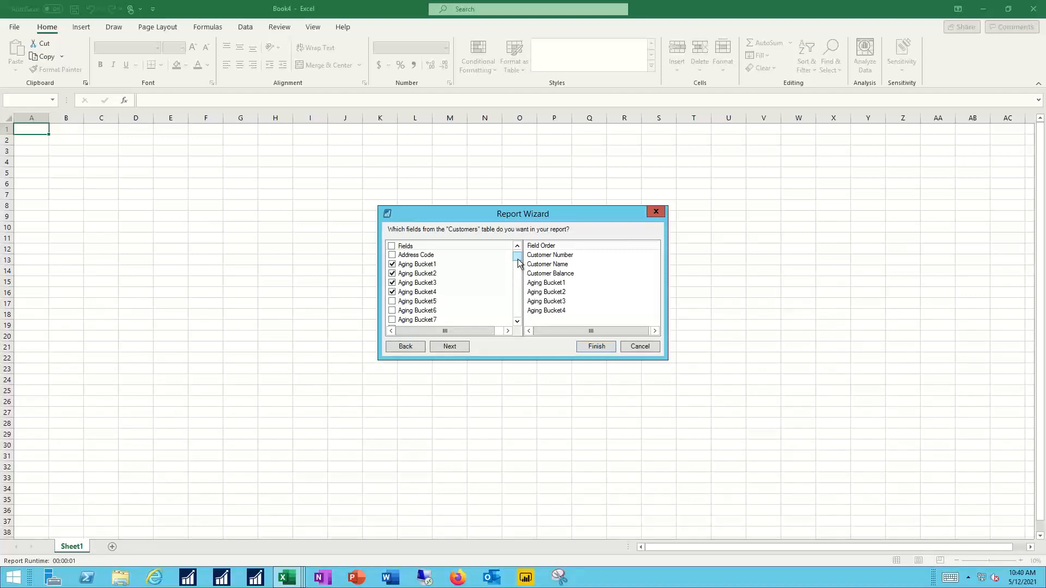
Step: Add Last Payment Amount, Last Payment Date, Last Transaction Amount and Last Transaction Date, and finish the wizard to generate the report
drag(518, 263, 519, 289)
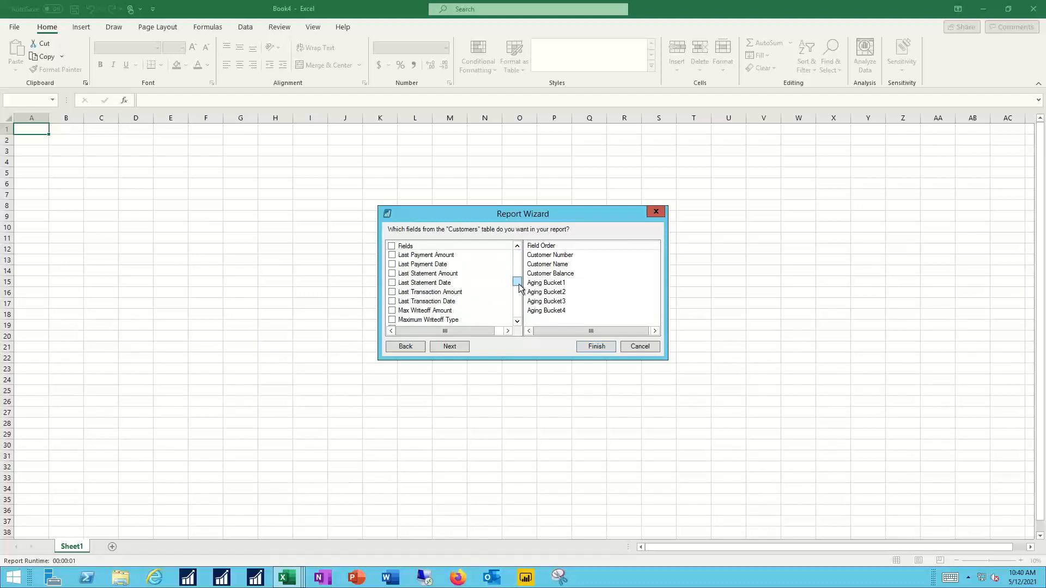
click(392, 255)
click(393, 264)
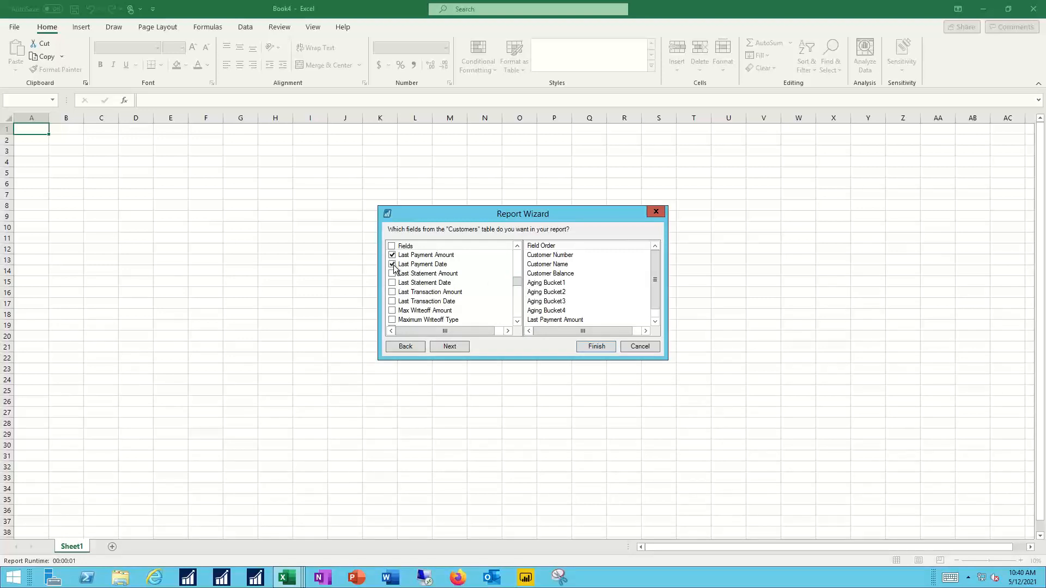
click(391, 292)
click(392, 301)
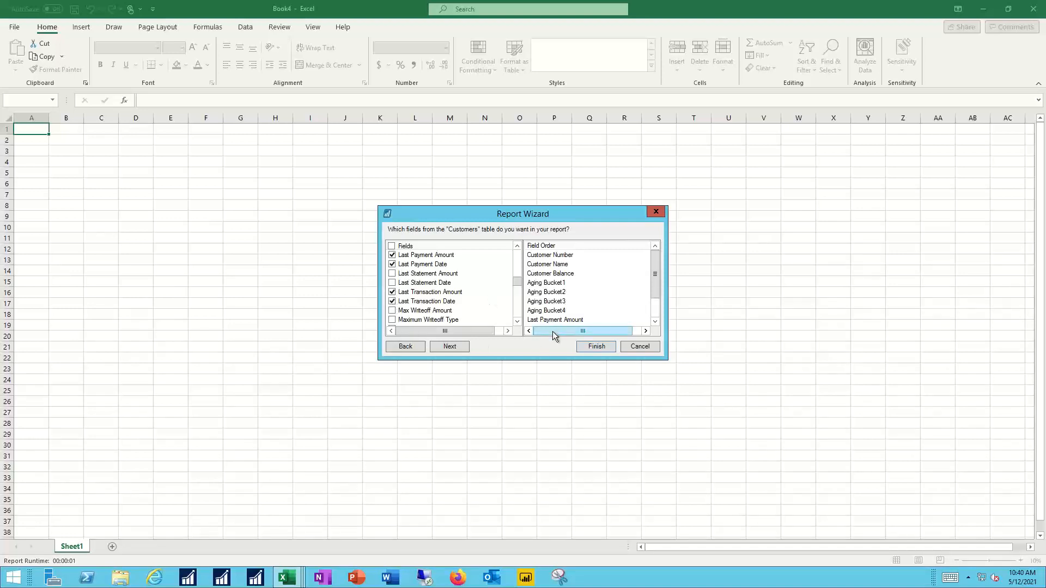
click(600, 347)
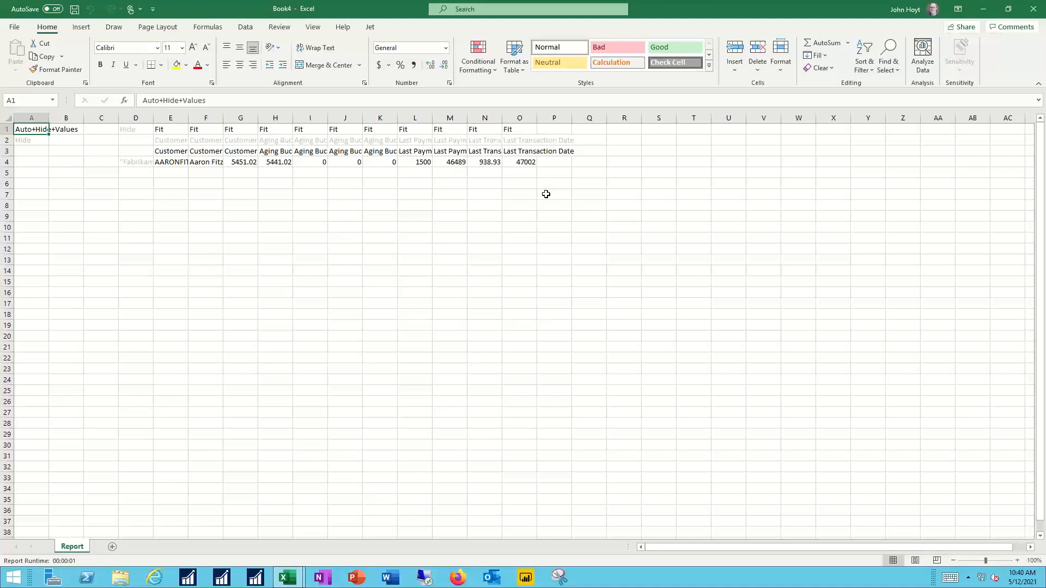
Step: Format the Last Payment Date and Last Transaction Date columns (M and O) as dates of type 3/14/12
click(448, 117)
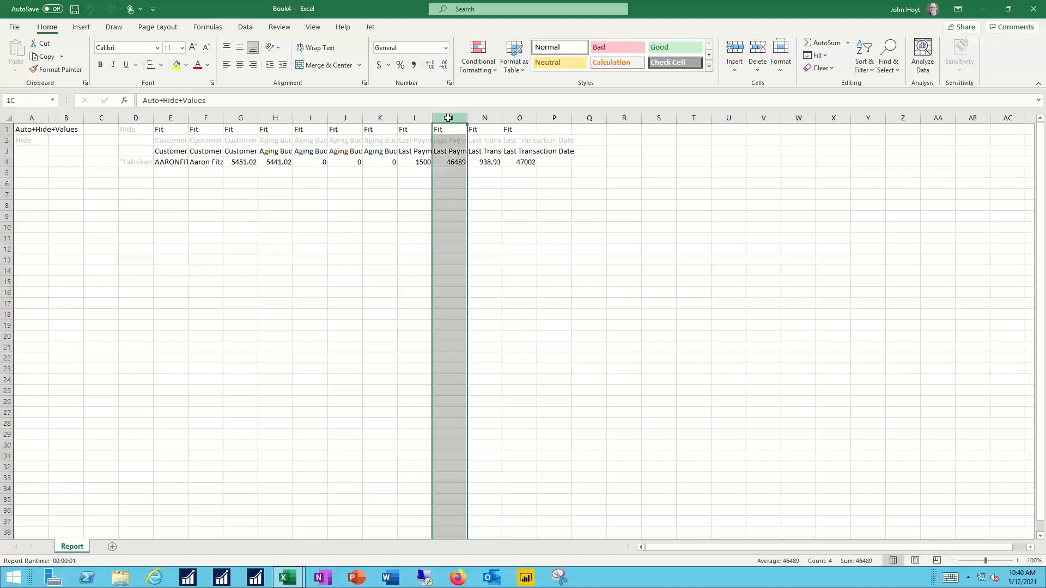
ctrl+click(520, 117)
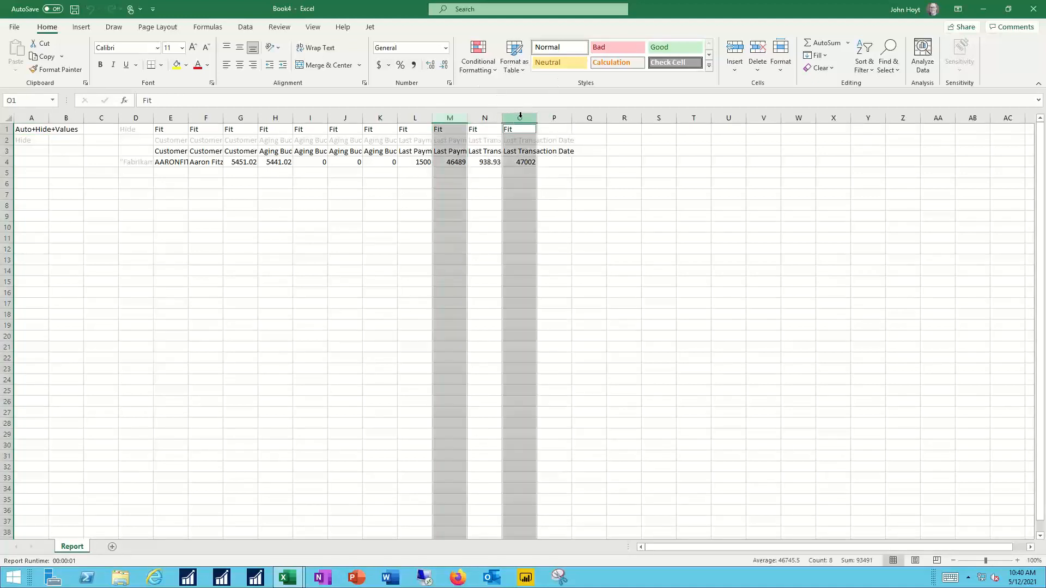
right_click(519, 216)
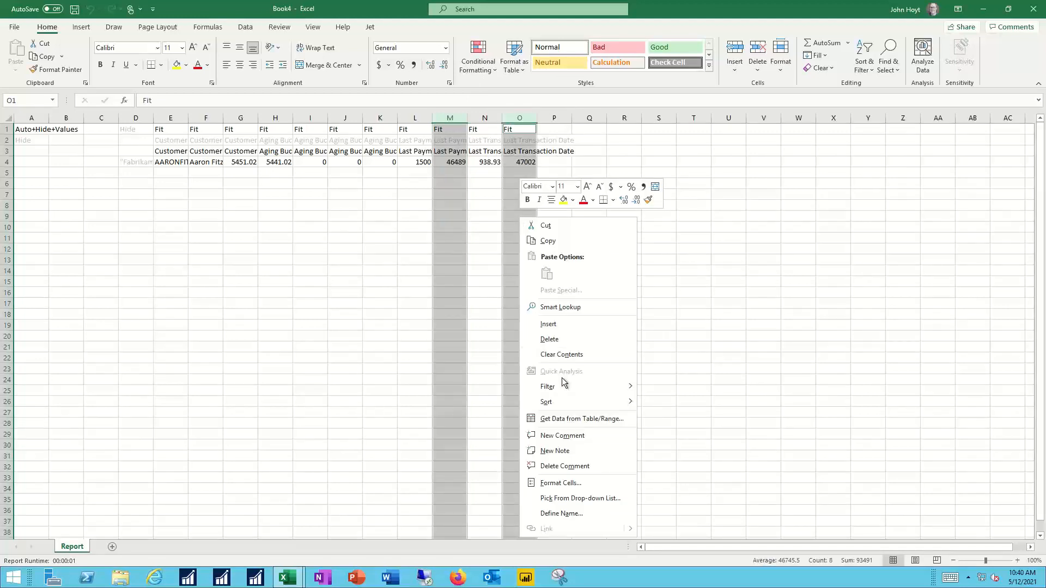
click(567, 483)
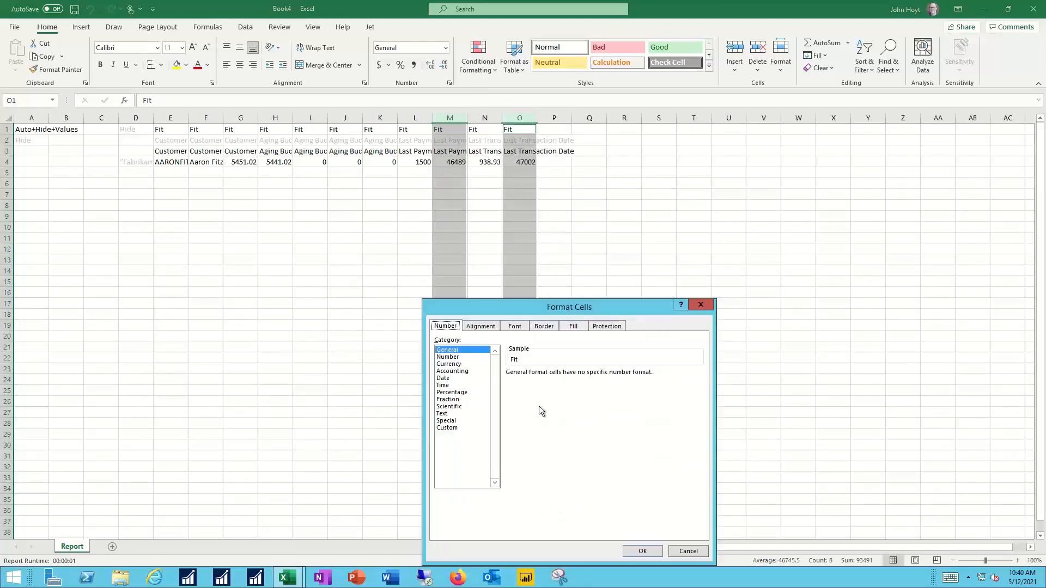
click(443, 378)
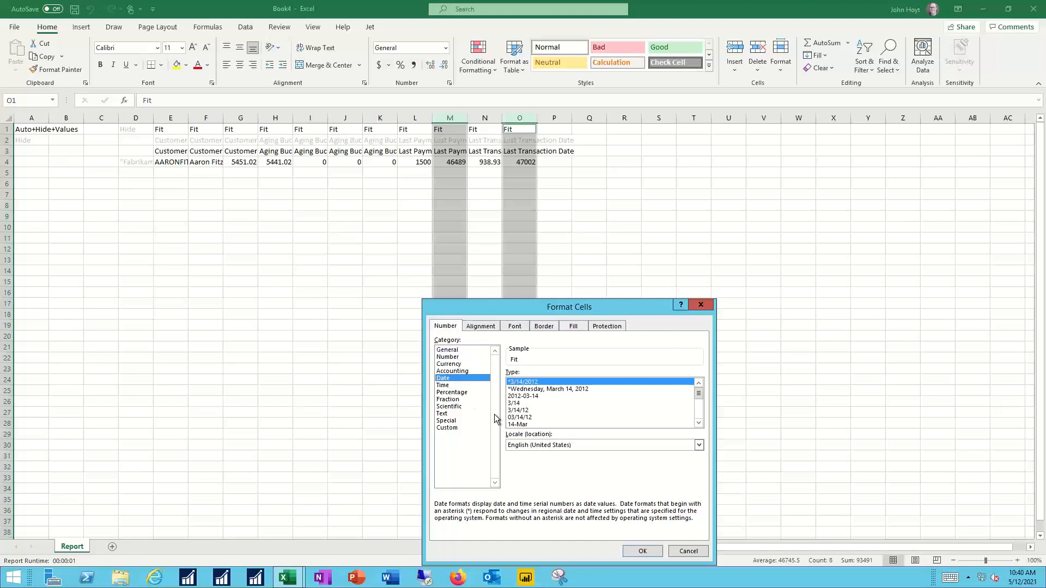
click(525, 411)
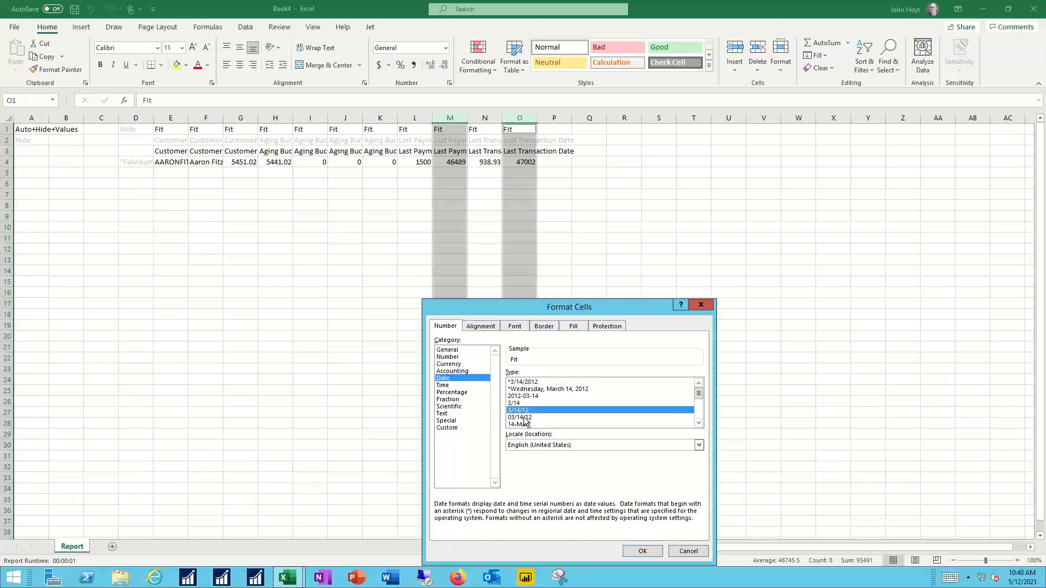
click(641, 551)
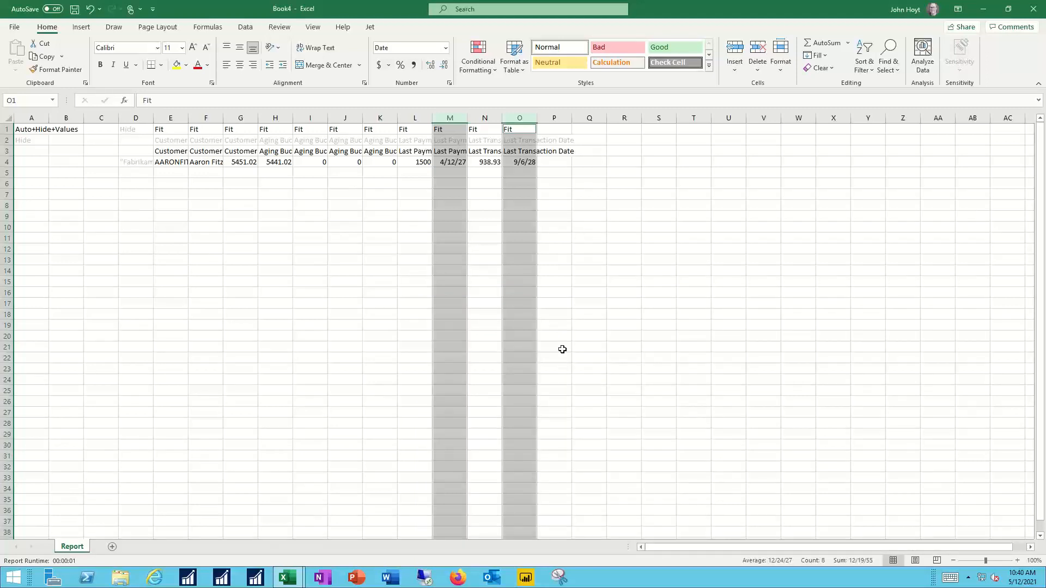
Step: Apply the dollar Accounting number format to amount columns G through L and N
click(484, 118)
drag(414, 118, 240, 115)
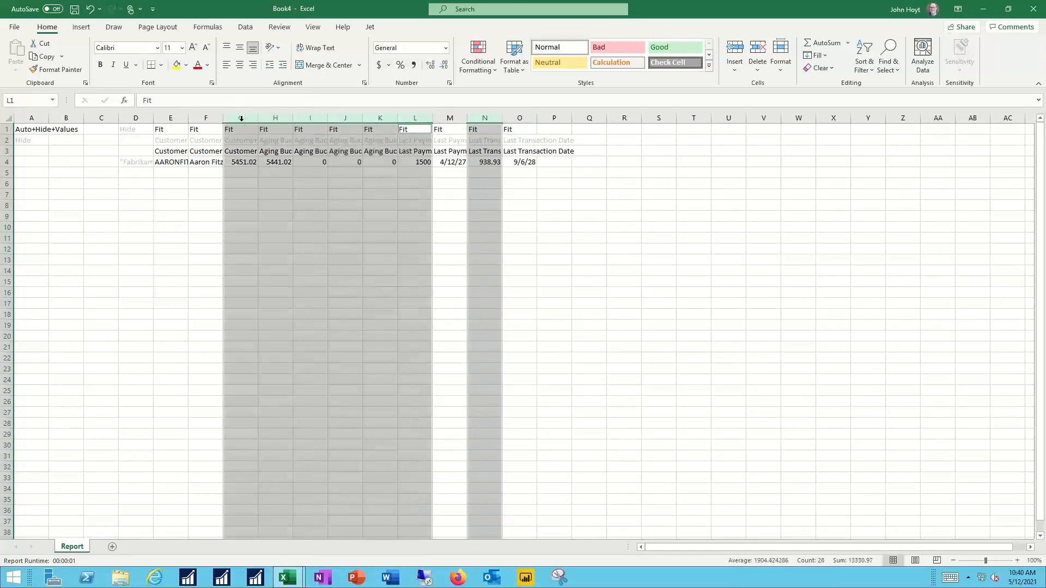
click(380, 64)
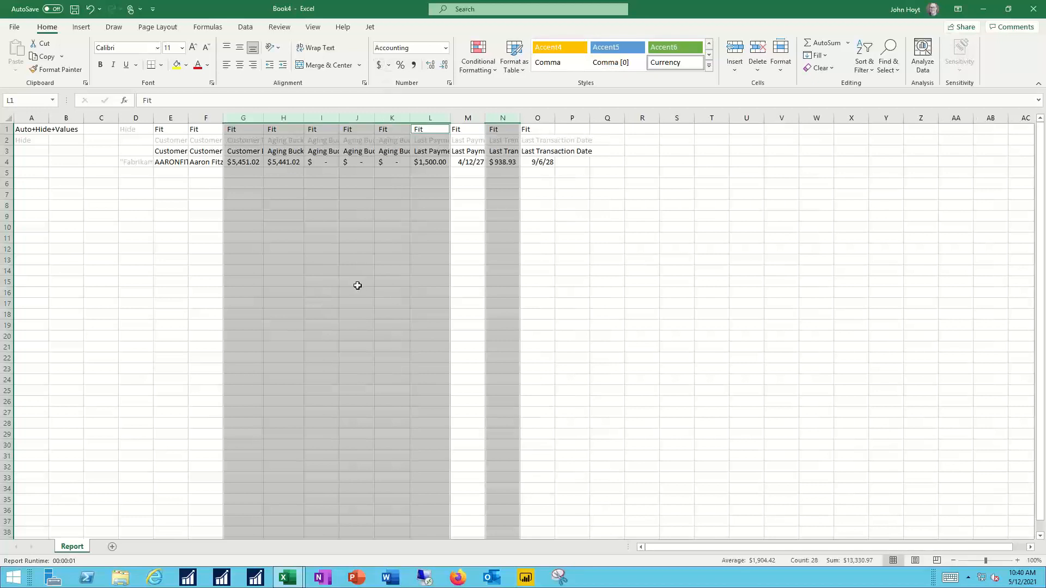
Step: Run the Jet report to fill in the customer rows and clear the column selection
click(371, 27)
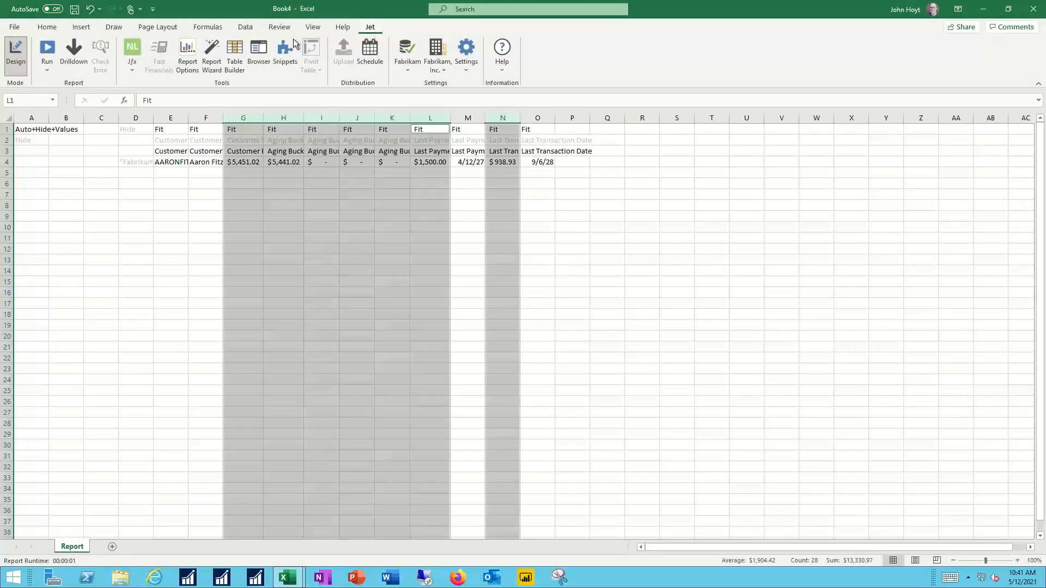
click(47, 49)
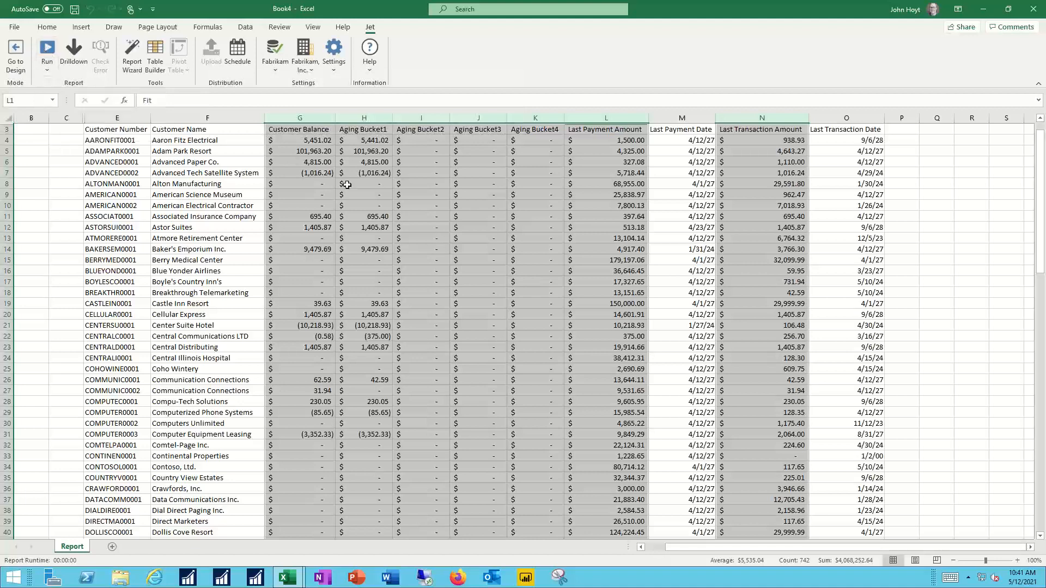
click(348, 212)
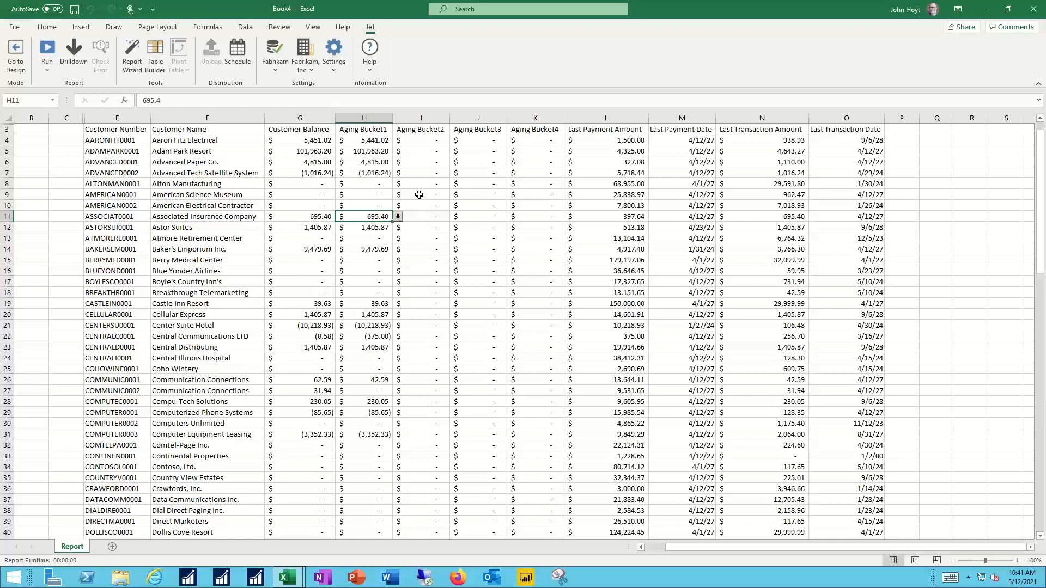
Step: Start another Report Wizard report on the SalesTransactions table of the default data source and proceed to field selection
click(131, 49)
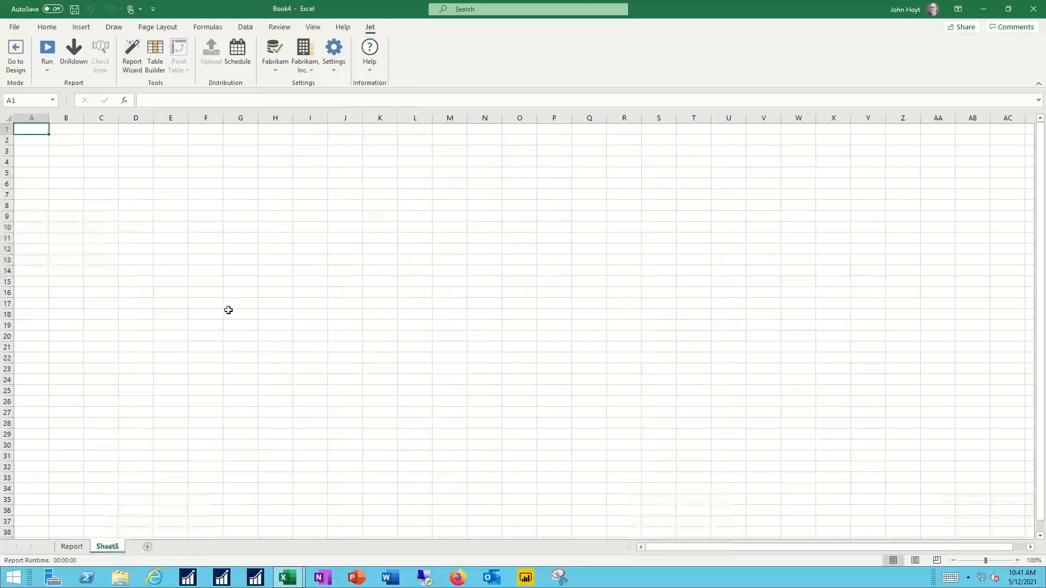
click(134, 51)
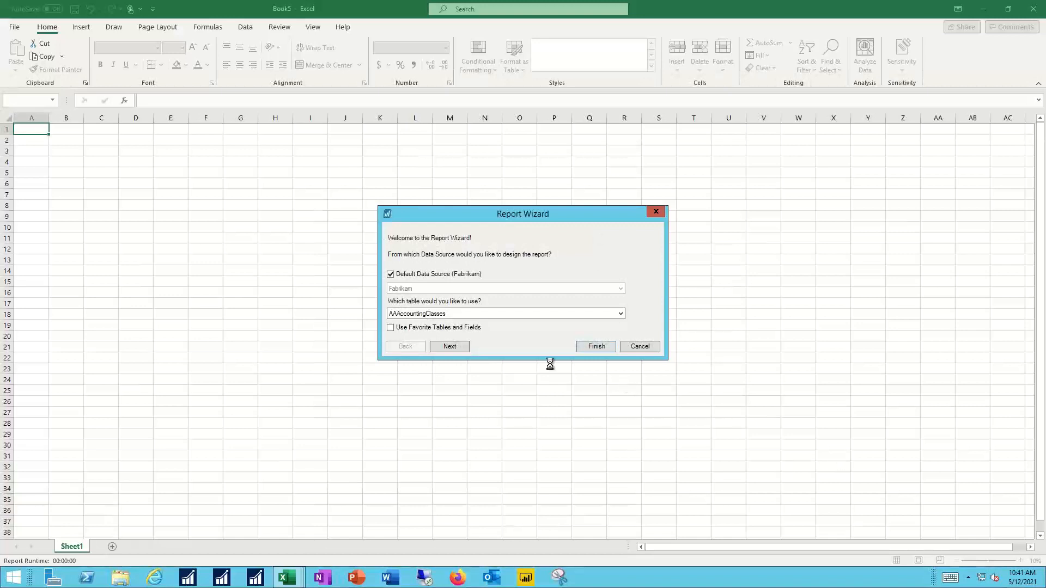
click(463, 315)
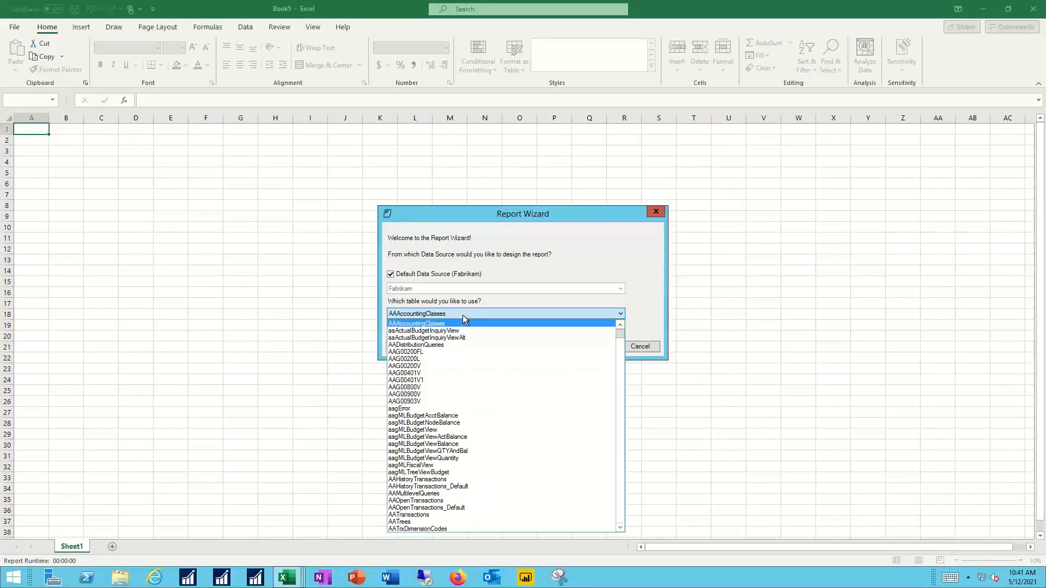
key(s)
scroll(498, 436, down, 2)
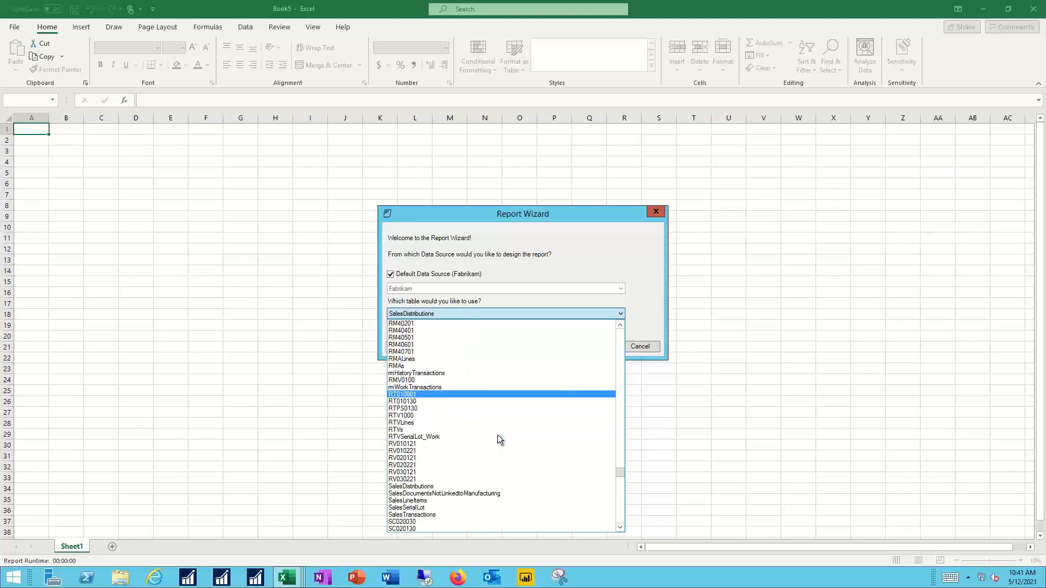
click(430, 514)
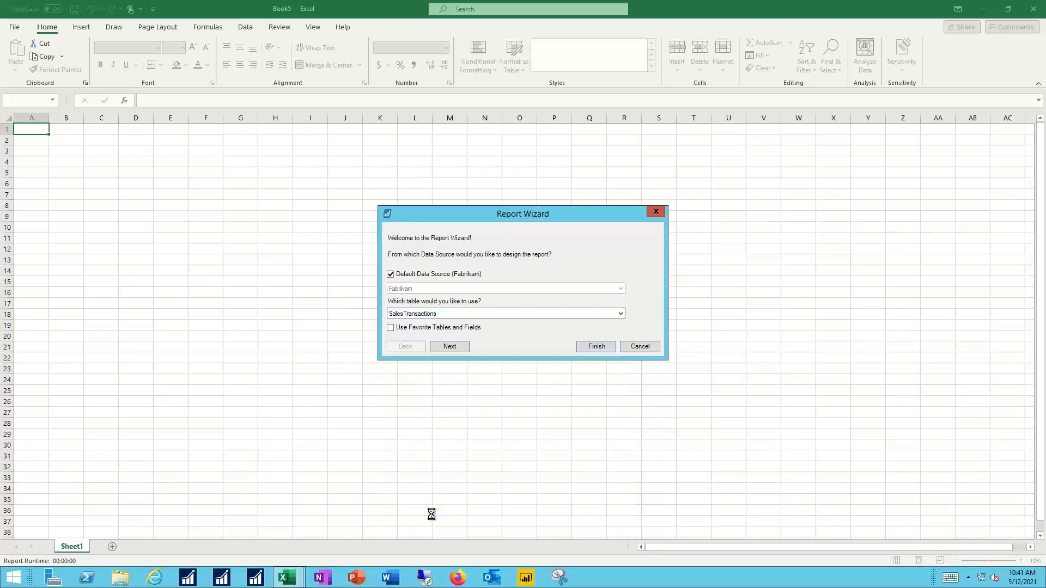
click(456, 348)
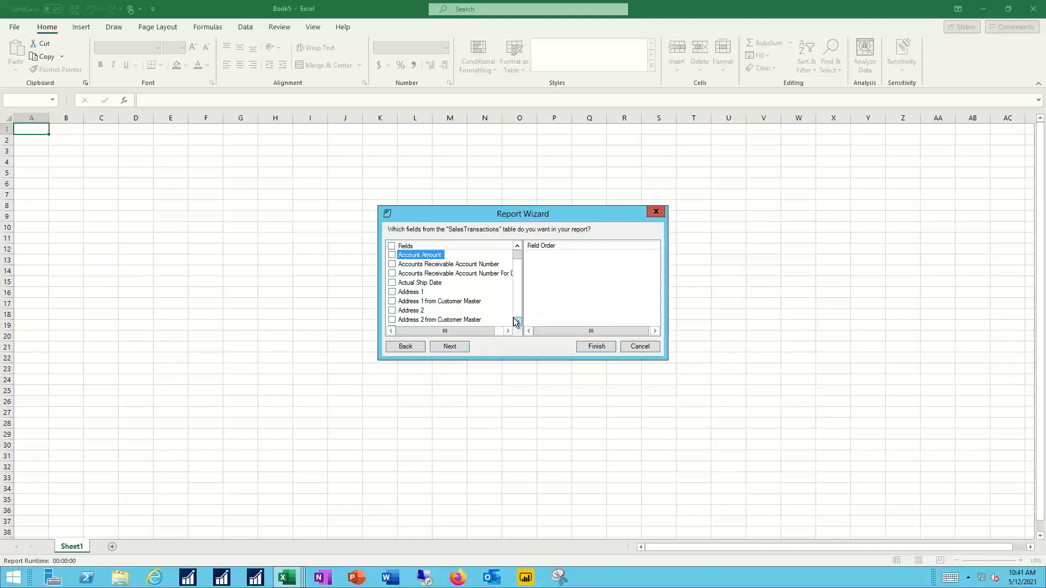
Step: Add the Customer Number, Customer Name, SOP Number and SOP Type fields to the SalesTransactions report
scroll(473, 313, down, 8)
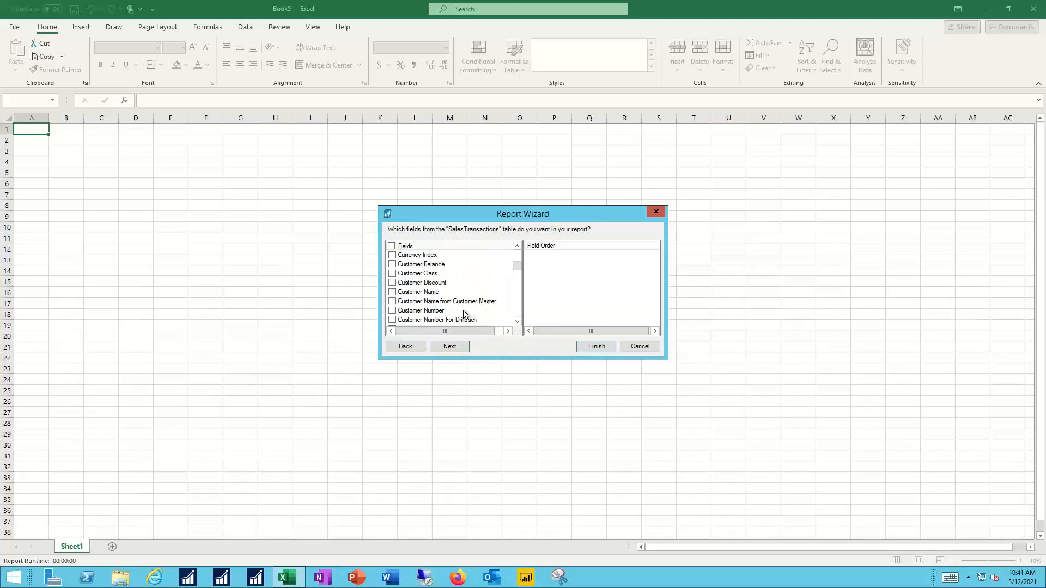
click(393, 310)
click(392, 293)
drag(519, 266, 521, 301)
scroll(488, 280, down, 5)
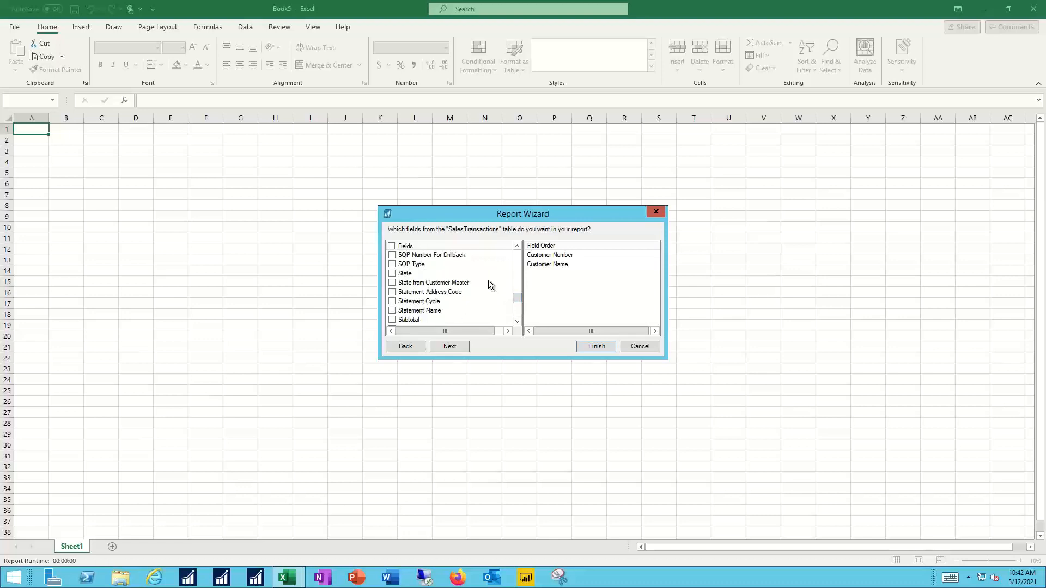
scroll(488, 280, up, 2)
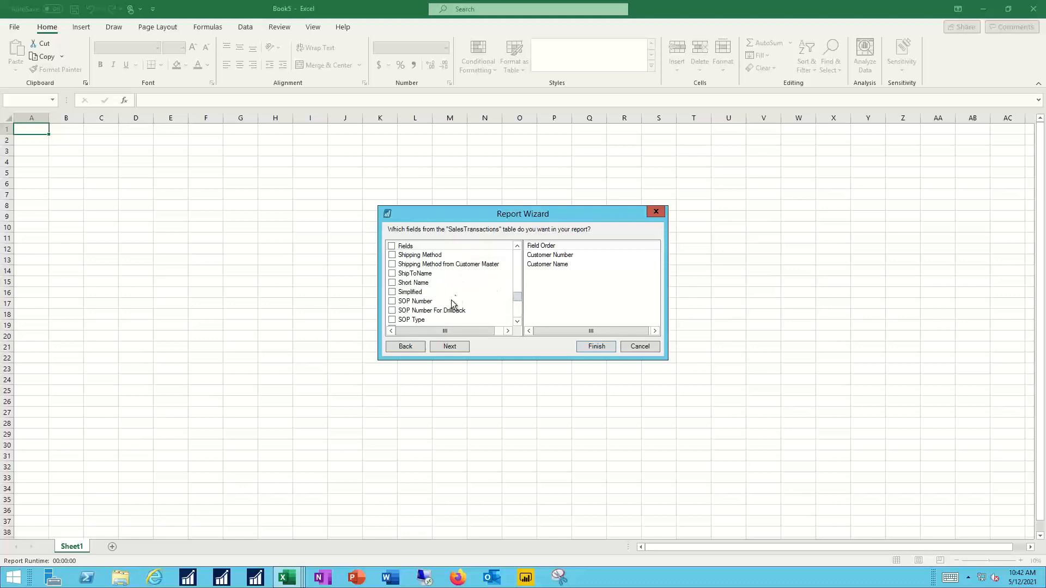
click(392, 301)
click(393, 320)
Step: Add the Document Amount, Document Date and Document Status fields and proceed to the grouping options
drag(519, 295, 521, 272)
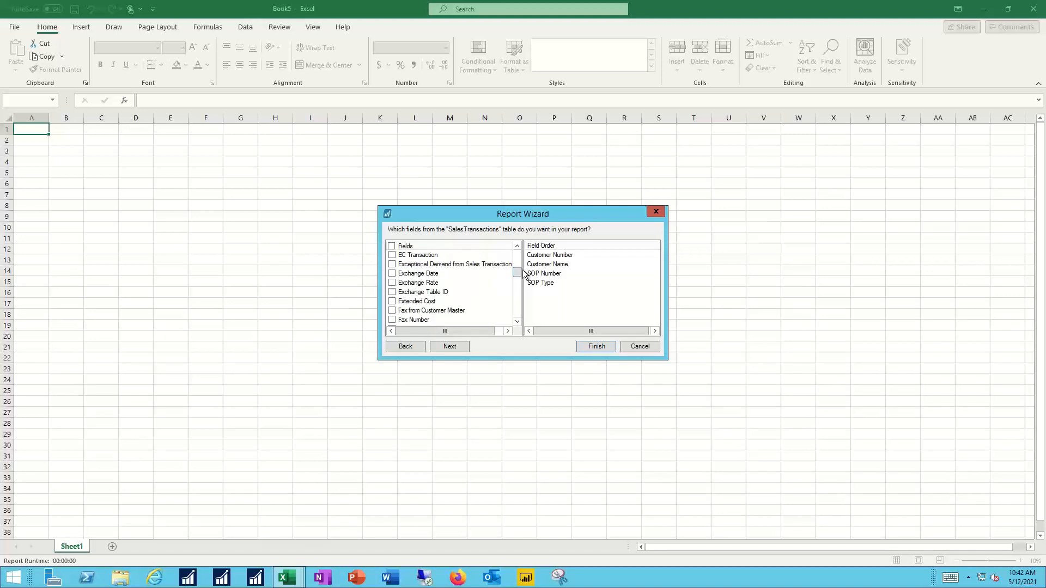
scroll(498, 277, up, 2)
scroll(498, 276, up, 1)
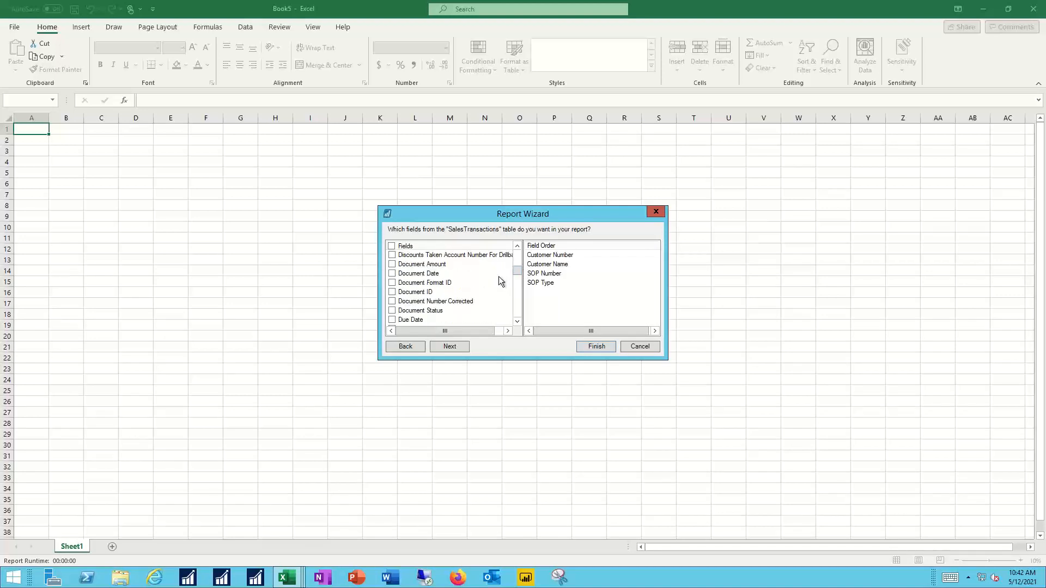
click(392, 264)
click(392, 274)
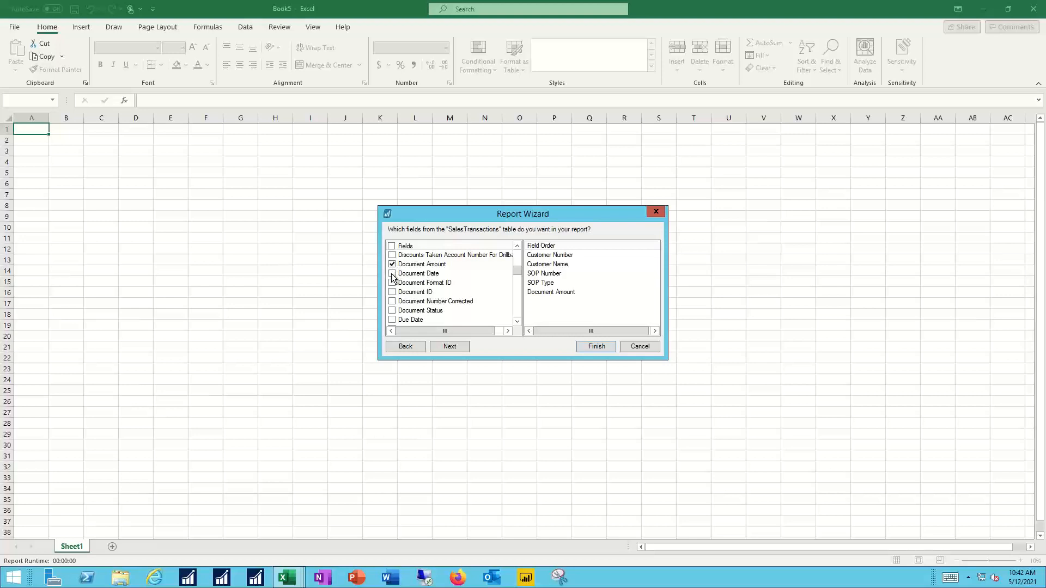
click(392, 311)
click(450, 346)
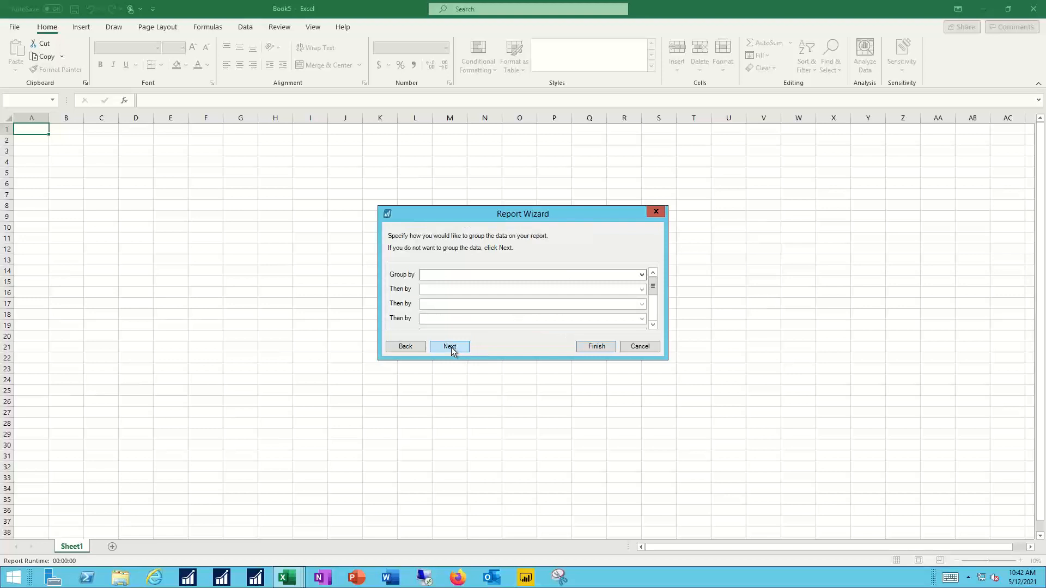
Step: Group the report data by Customer Number and continue to the sorting options
click(642, 274)
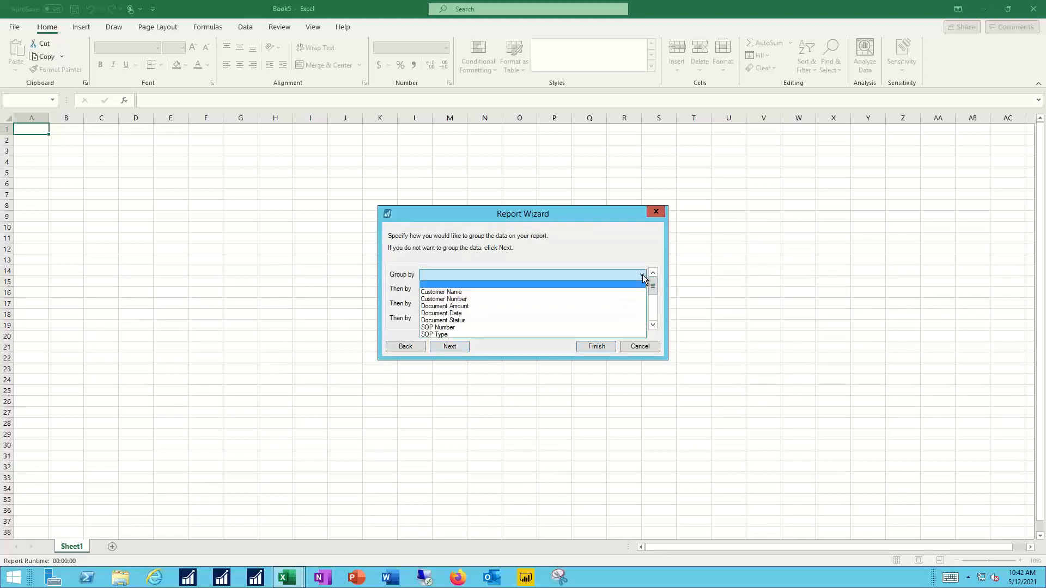
click(455, 297)
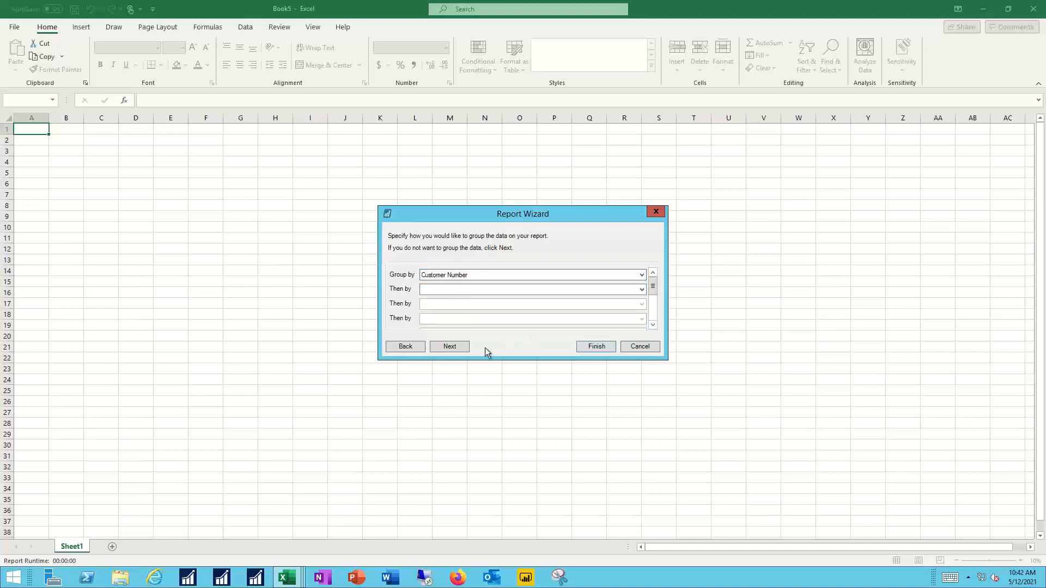
click(449, 345)
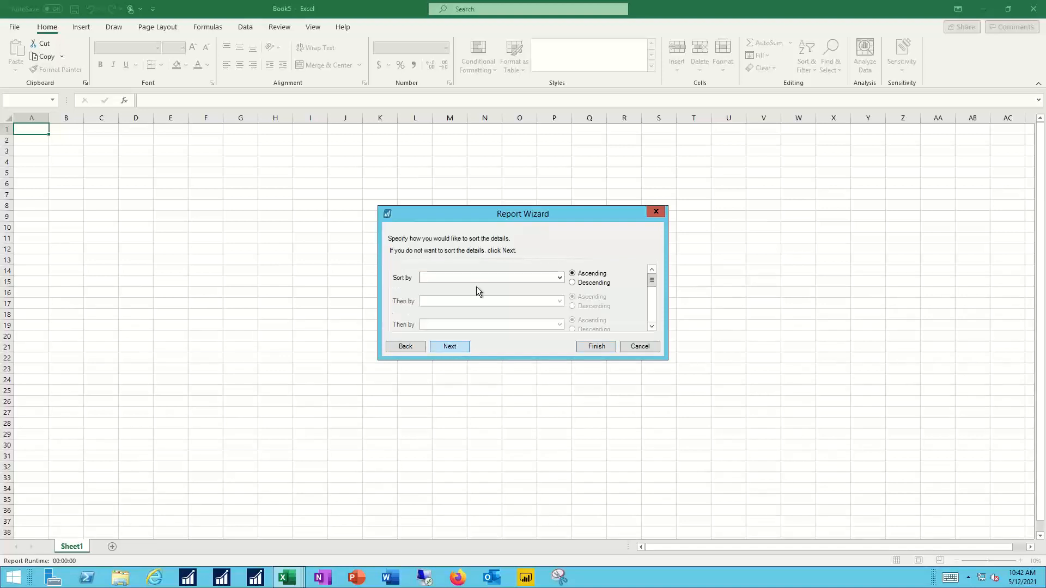
Step: Sort the details by Document Date in ascending order and finish the wizard with totals for Document Amount
click(559, 279)
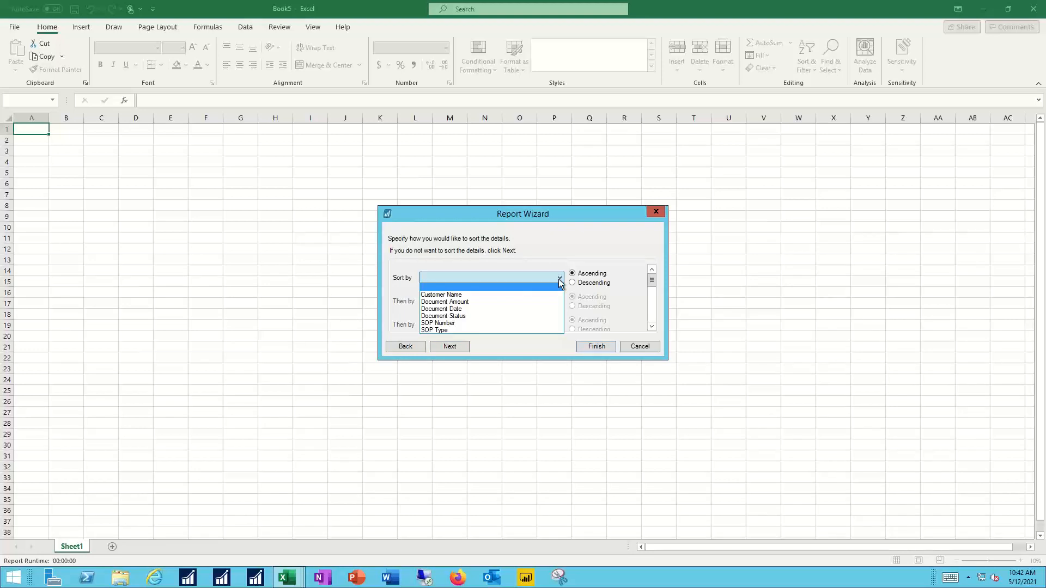
click(462, 308)
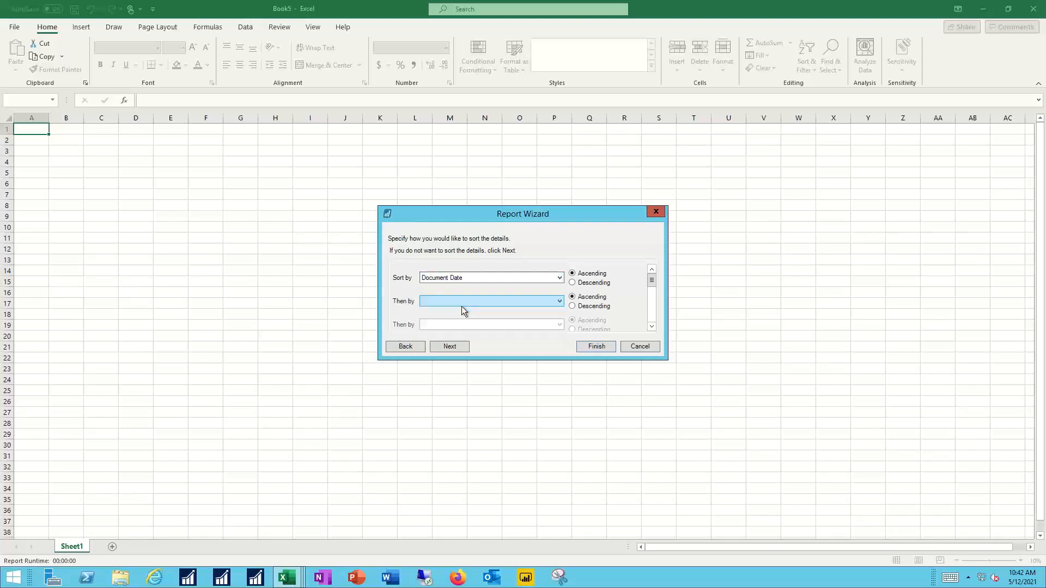
click(450, 345)
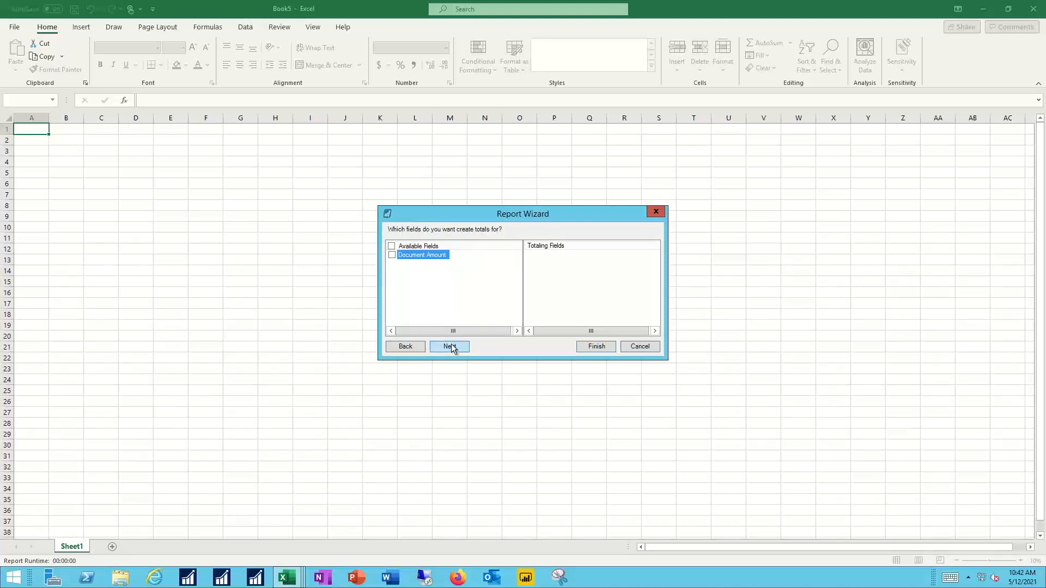
click(392, 255)
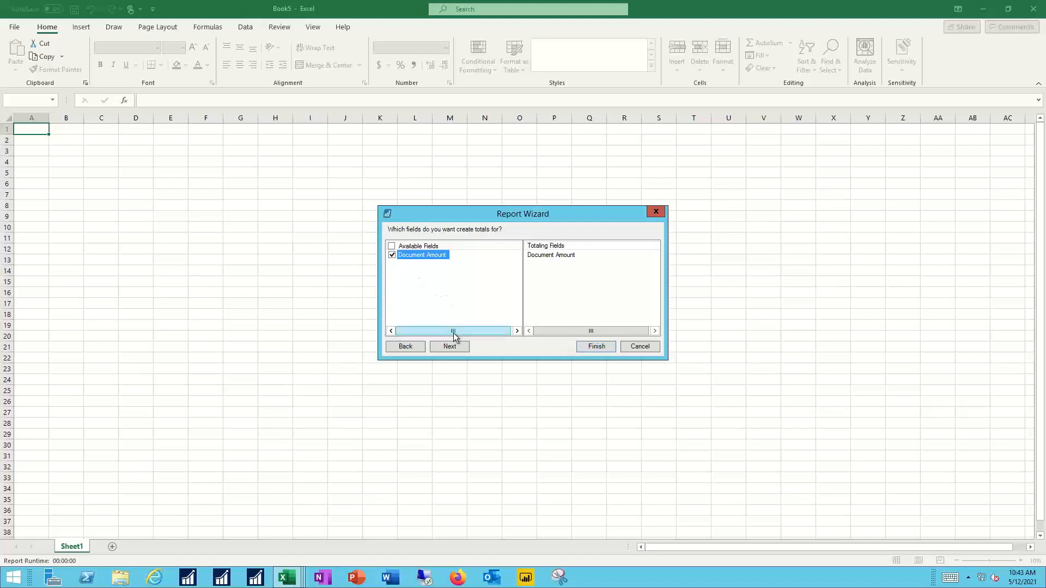
click(597, 347)
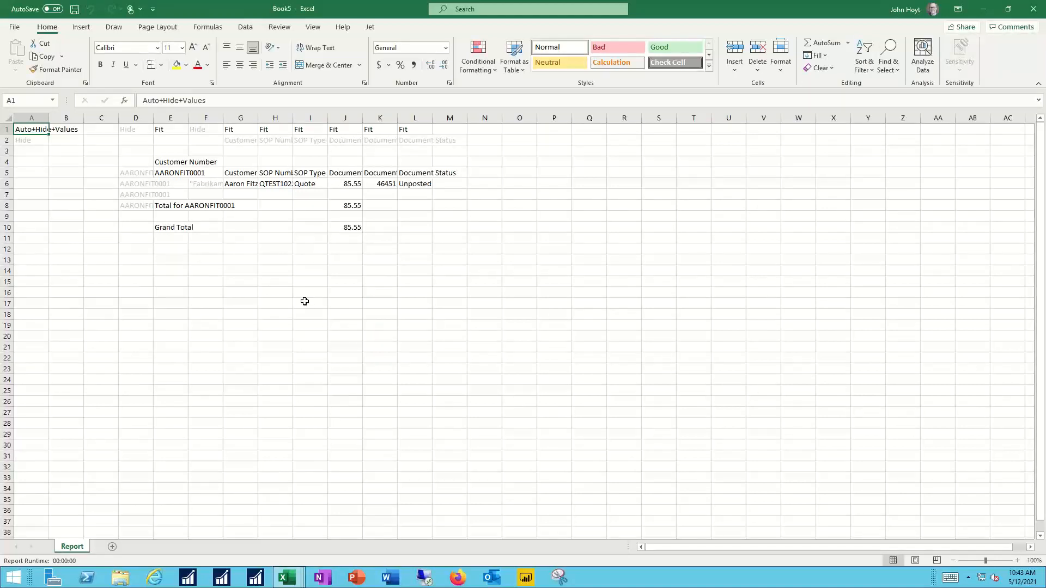
Step: Run the sales transactions report and apply the dollar Accounting number format to the Document Amount column (J)
click(370, 27)
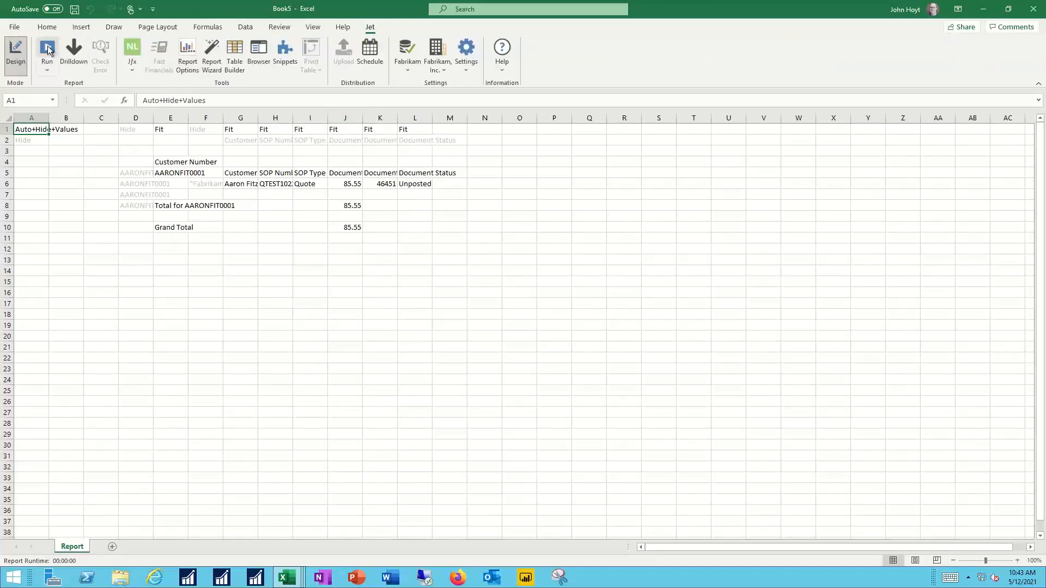
click(48, 49)
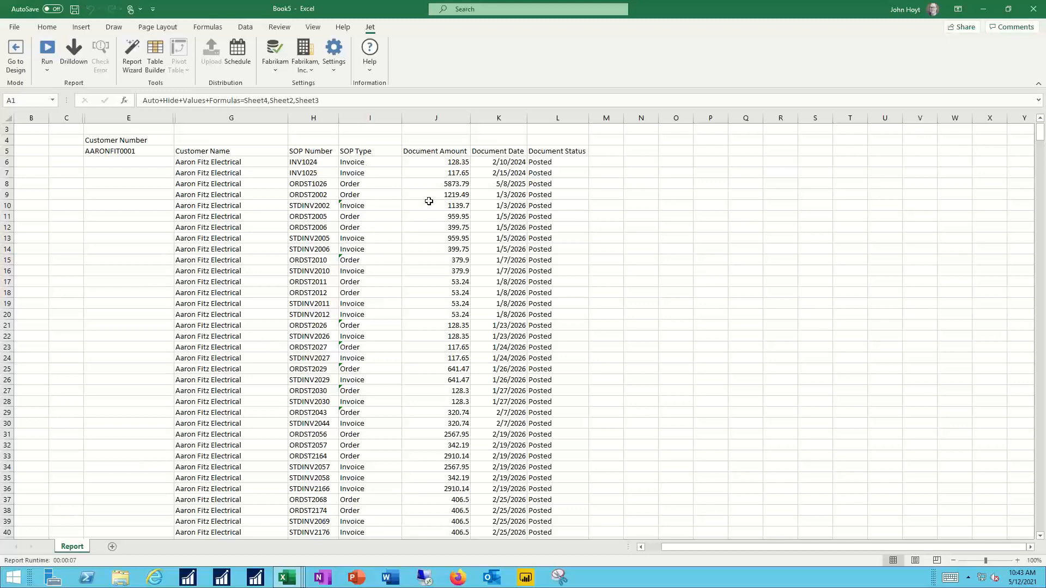
click(417, 111)
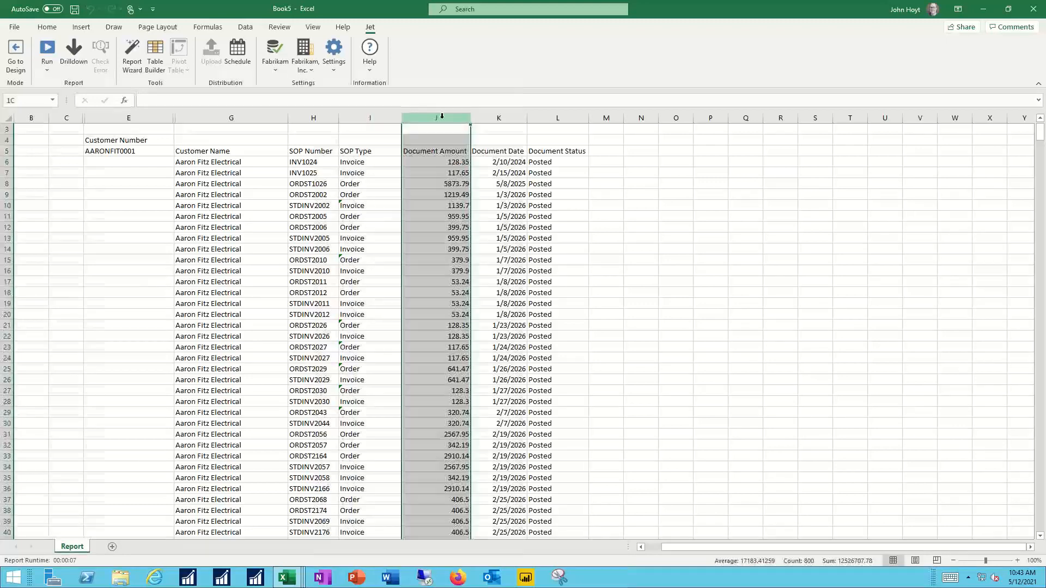
click(47, 27)
click(378, 67)
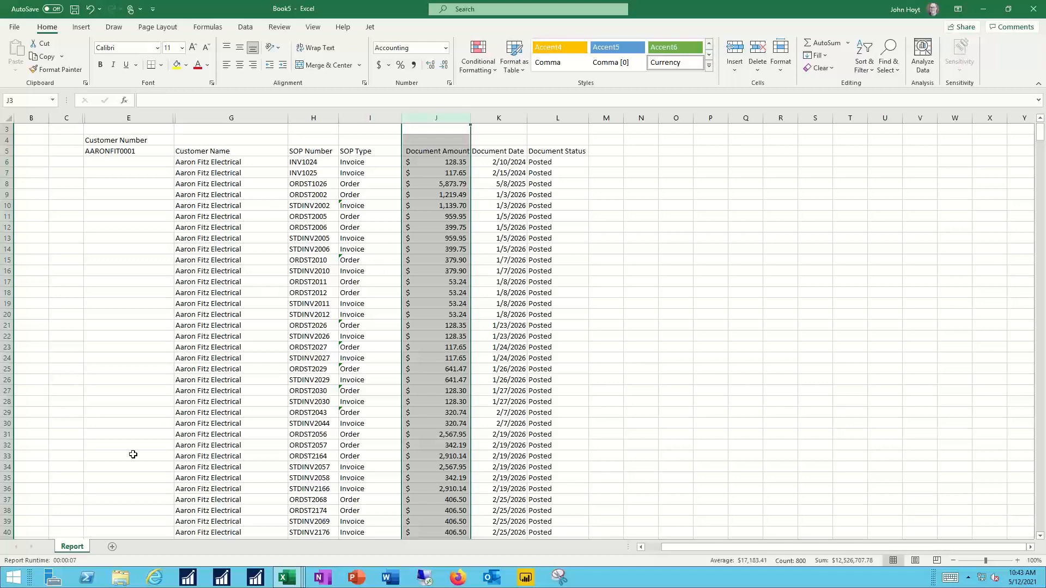
Step: Add a new sheet and start a Report Wizard report on the default data source's ItemQuantities table, proceeding to field selection
click(113, 547)
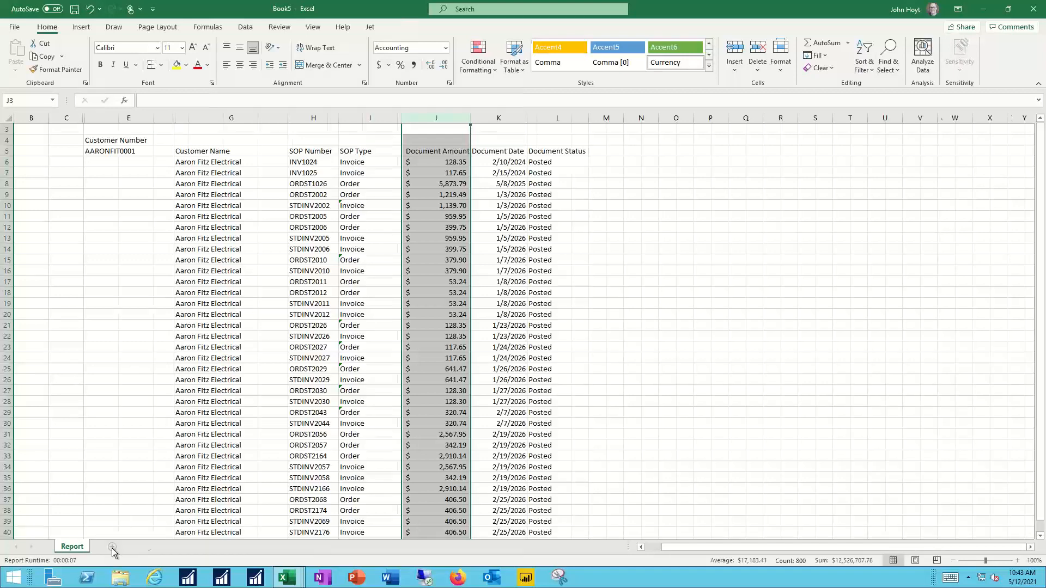
click(370, 27)
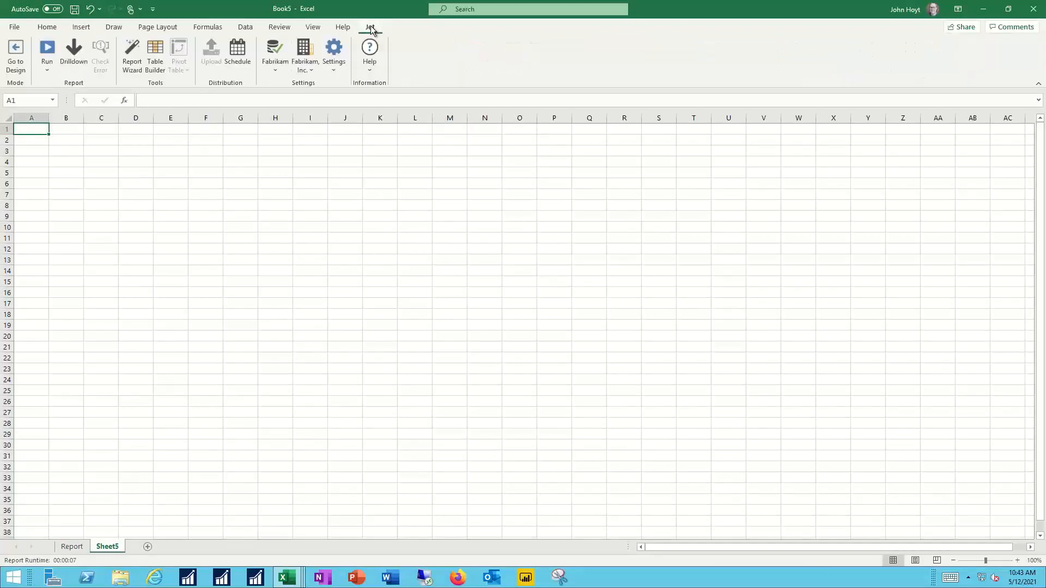
click(133, 55)
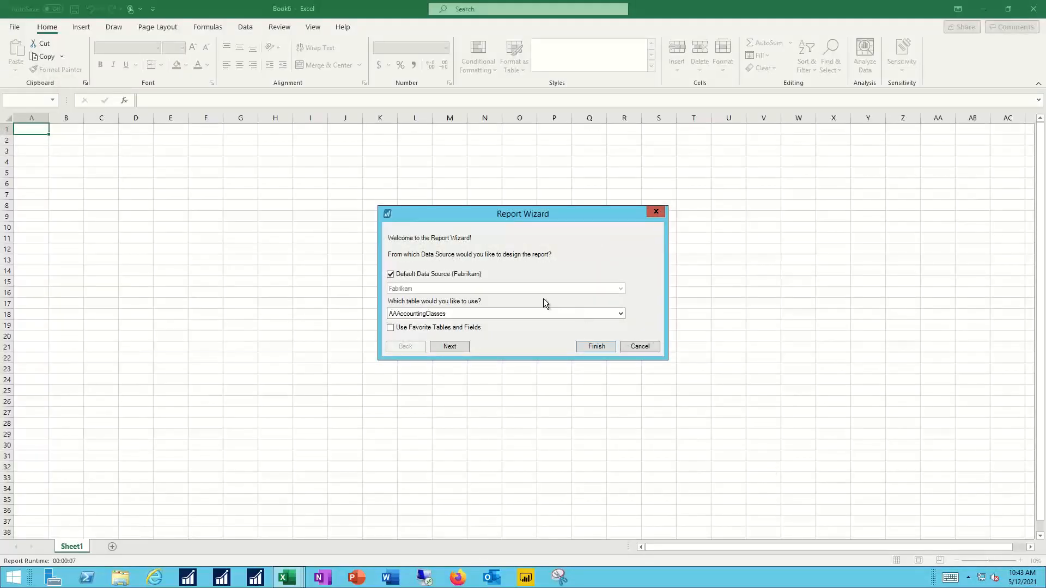
click(538, 313)
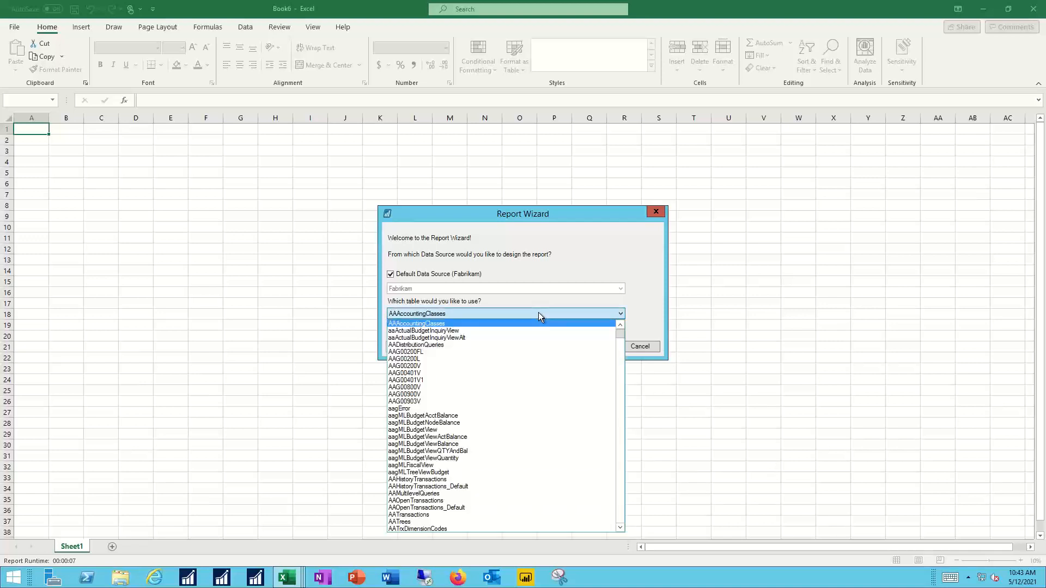
key(i)
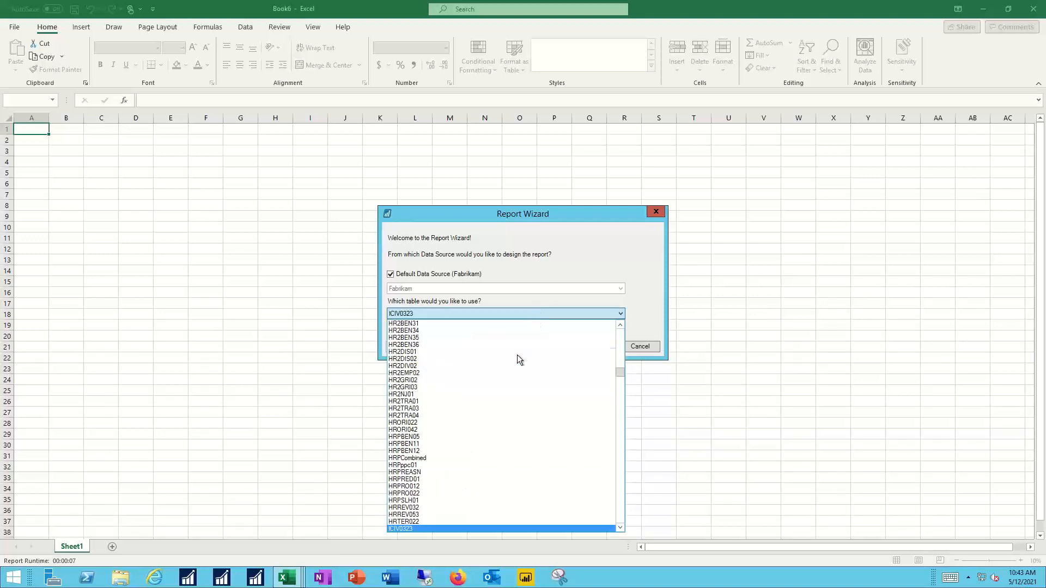
scroll(514, 358, up, 10)
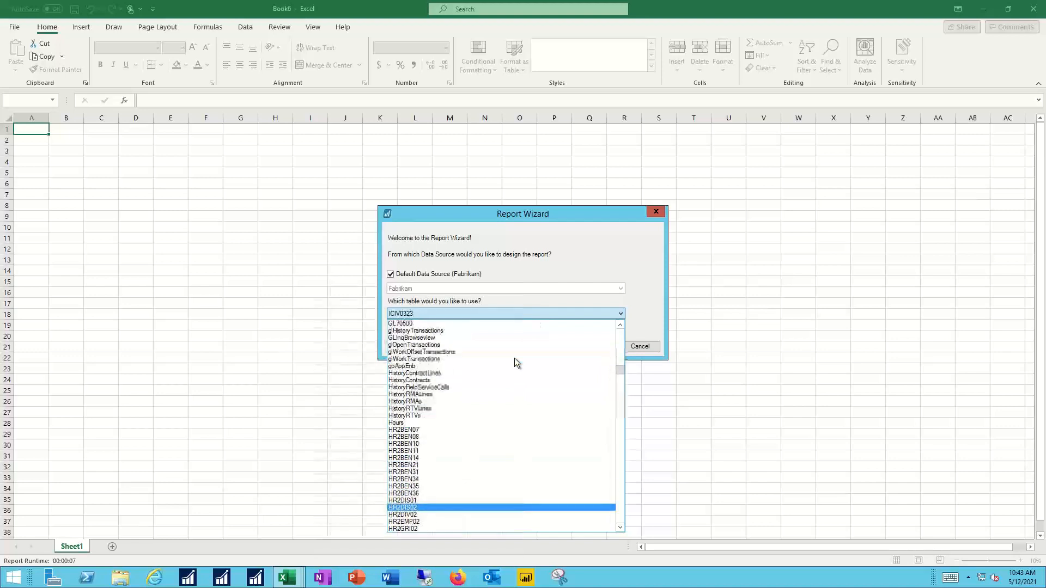
scroll(514, 358, down, 4)
scroll(514, 358, down, 15)
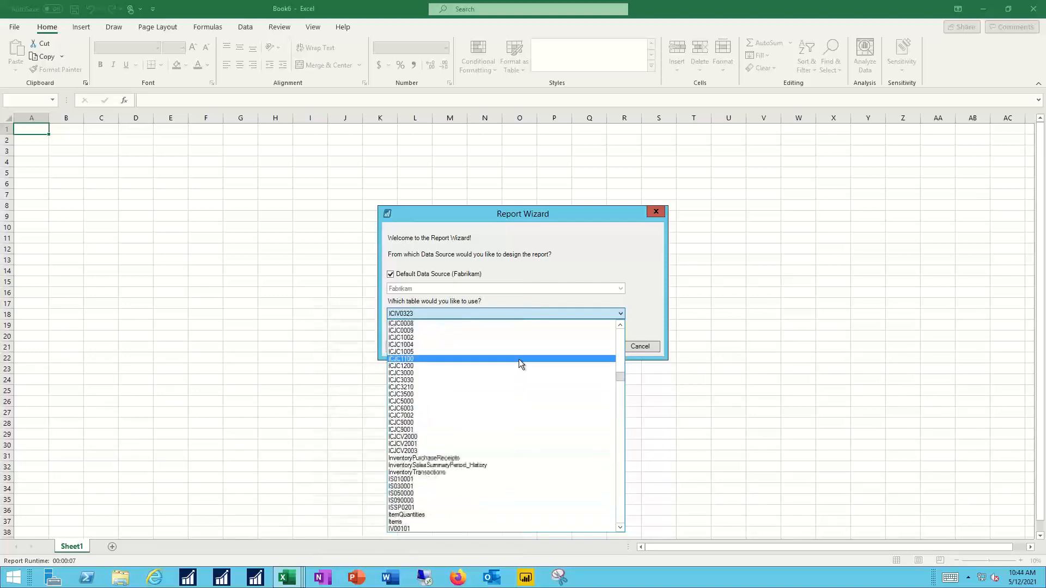
click(411, 386)
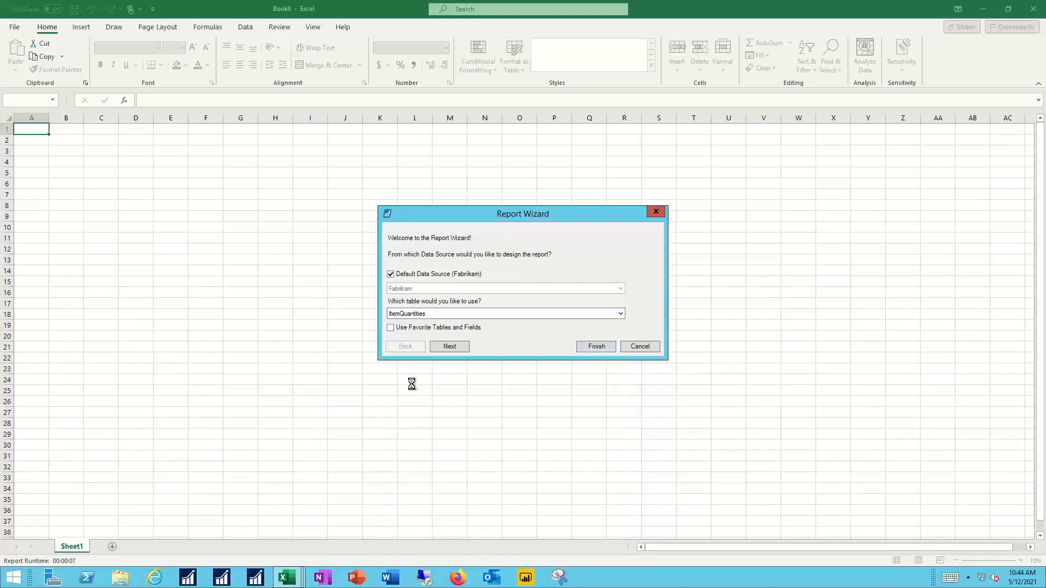
click(448, 349)
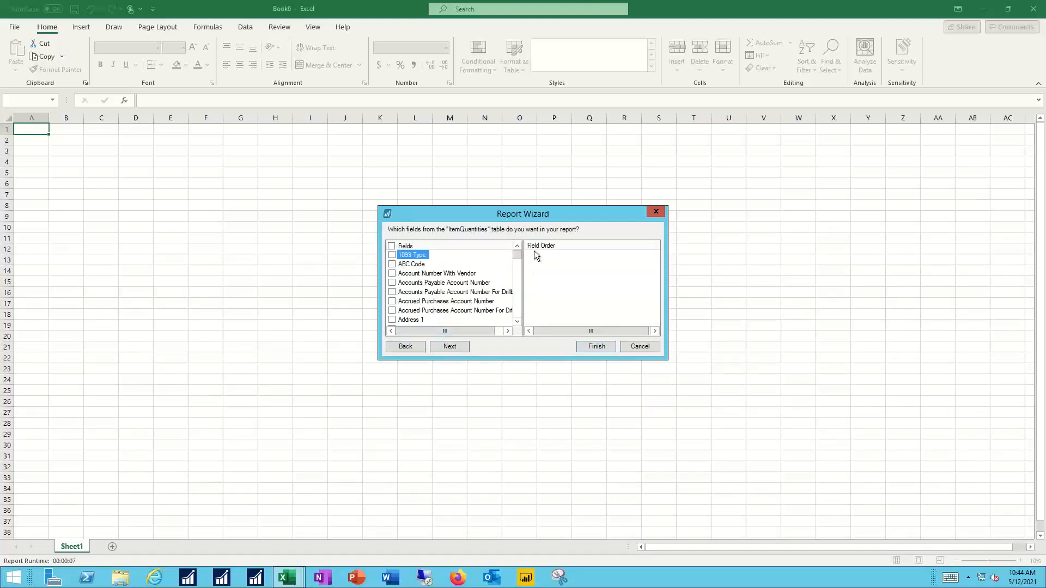
Step: Add the Item Description field to the ItemQuantities report
scroll(476, 289, down, 15)
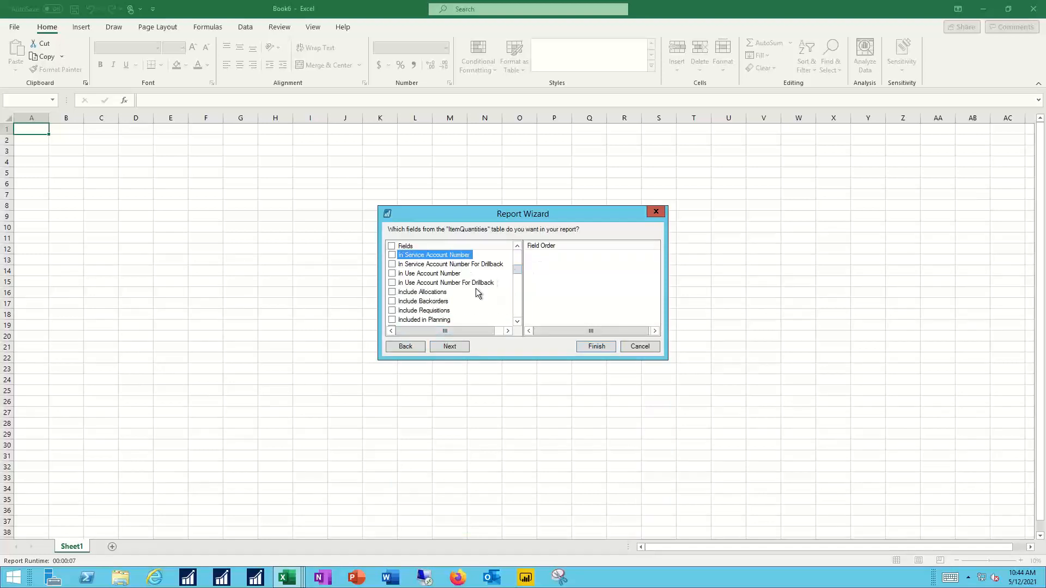
scroll(476, 293, down, 2)
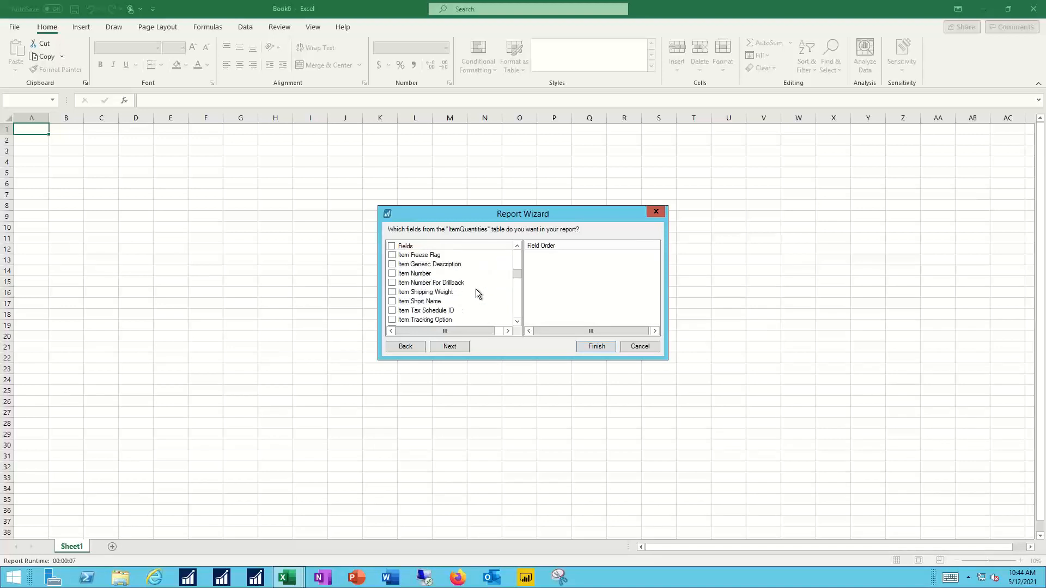
click(420, 273)
scroll(451, 275, up, 2)
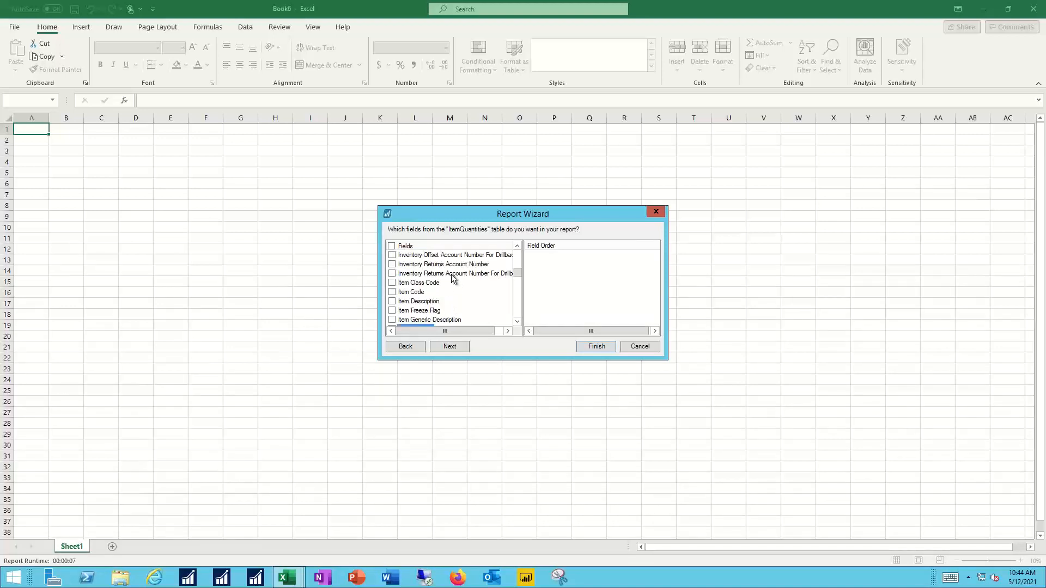
click(392, 301)
Step: Add the Last ORD Date, Last ORD QTY and Last RCPT Cost fields to the report
key(l)
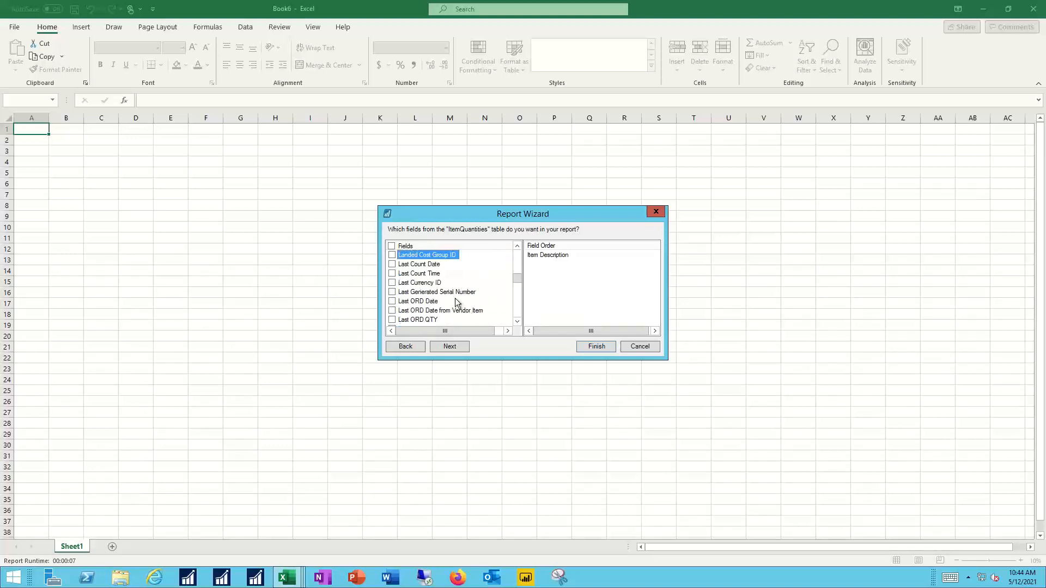
click(393, 301)
click(392, 320)
scroll(457, 312, down, 2)
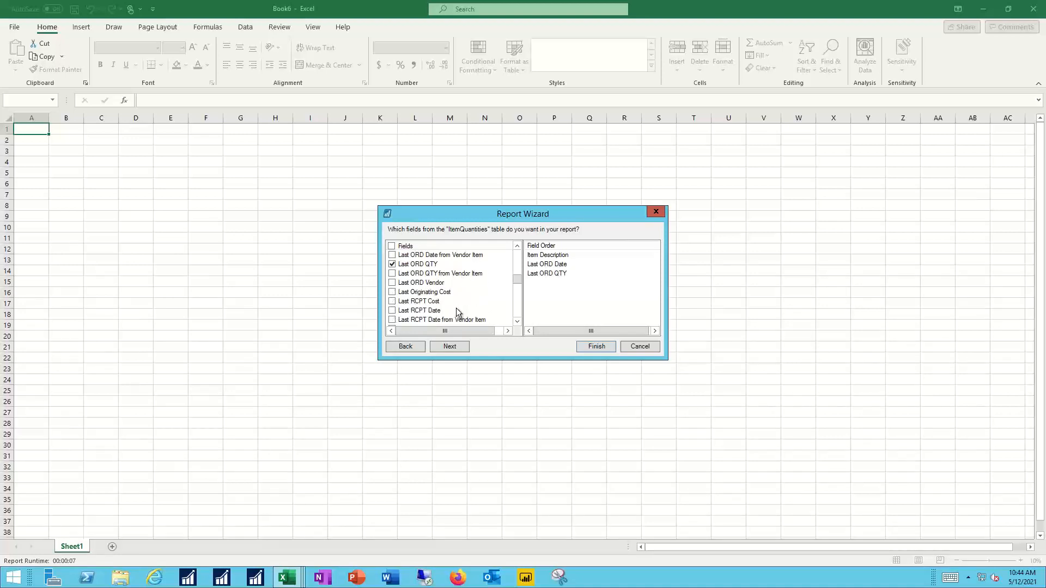
click(392, 301)
Step: Add the Location Code and Number Of RCPTS For Item fields to the report
scroll(408, 301, down, 3)
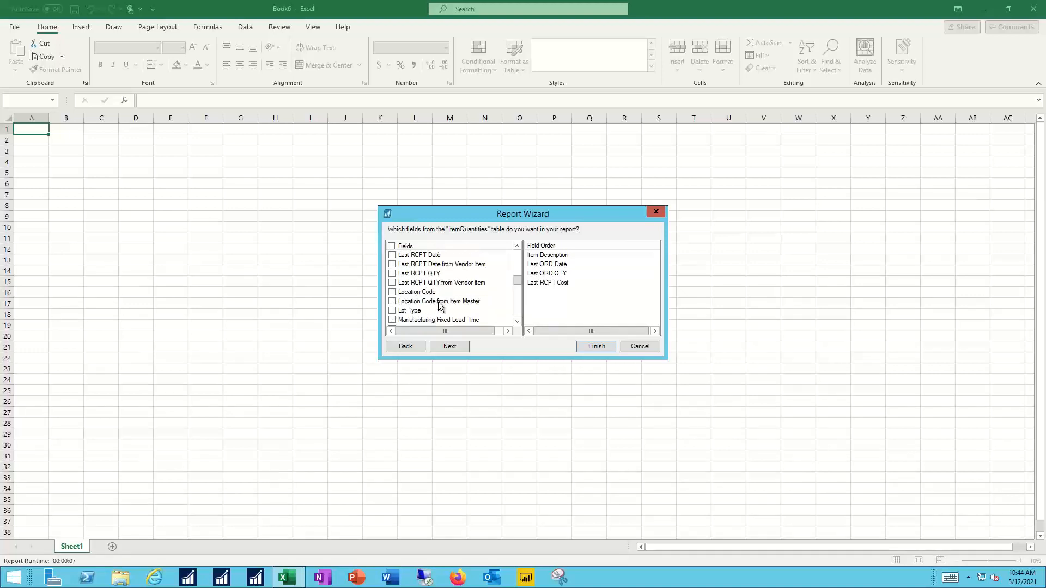
scroll(432, 297, up, 1)
click(393, 292)
scroll(449, 288, down, 7)
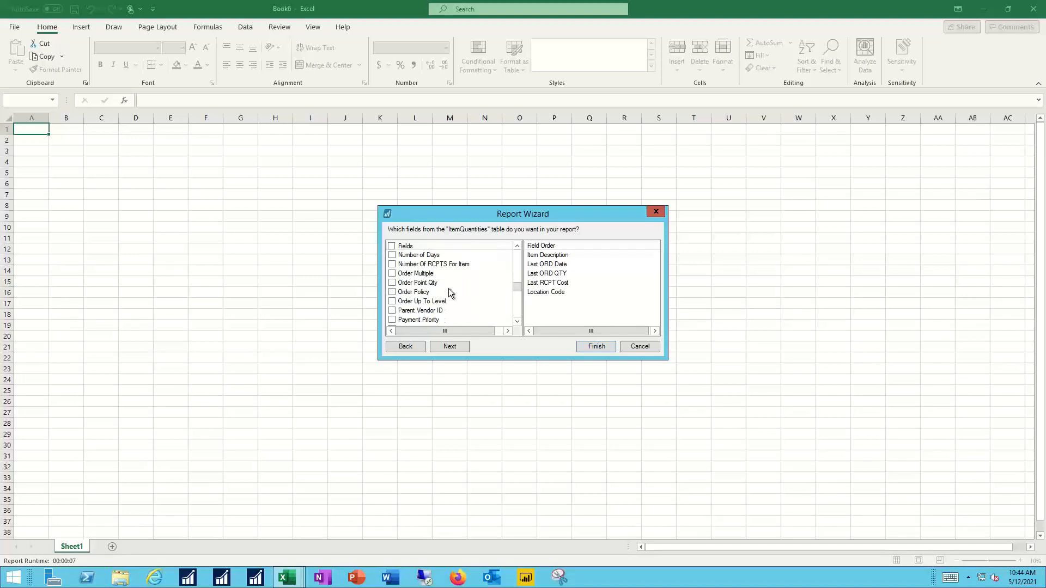
scroll(449, 288, down, 3)
scroll(449, 288, up, 3)
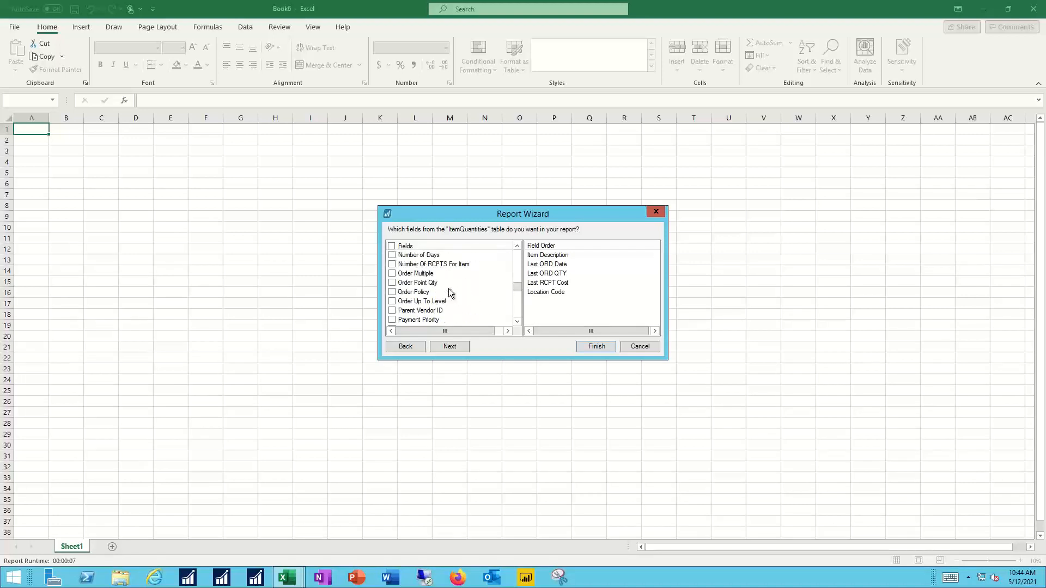
click(392, 264)
Step: Add the QTY Available, QTY On Hand and QTY Sold fields to the report and proceed to the grouping options
scroll(462, 287, down, 6)
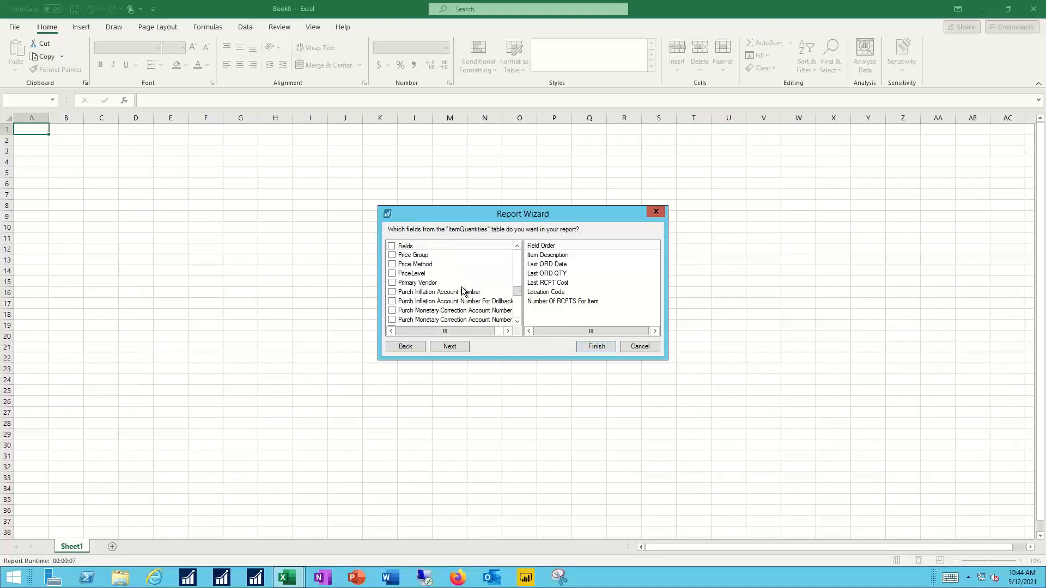
scroll(462, 286, down, 1)
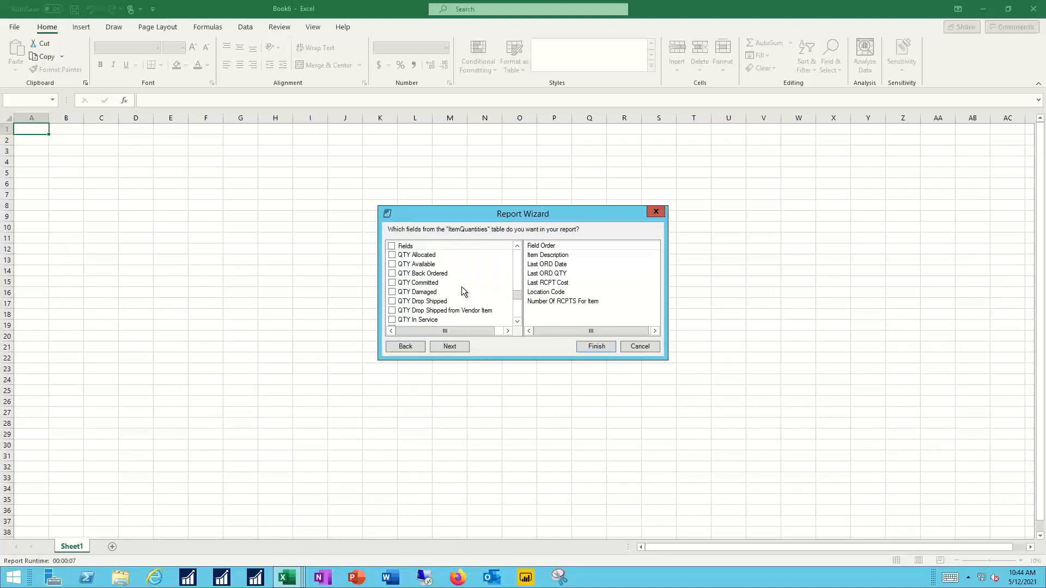
click(393, 264)
scroll(465, 282, down, 2)
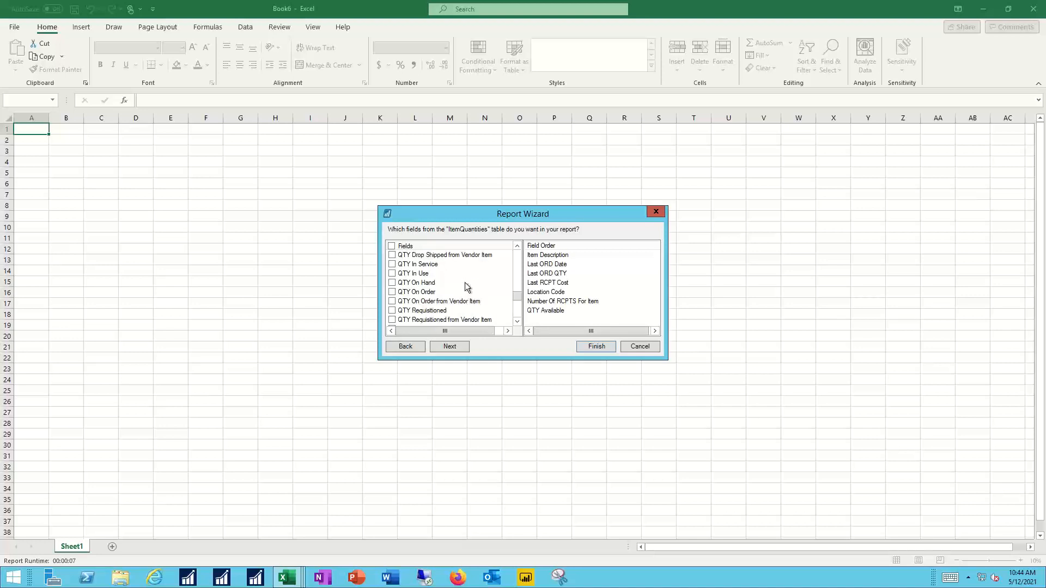
click(393, 283)
scroll(452, 282, down, 3)
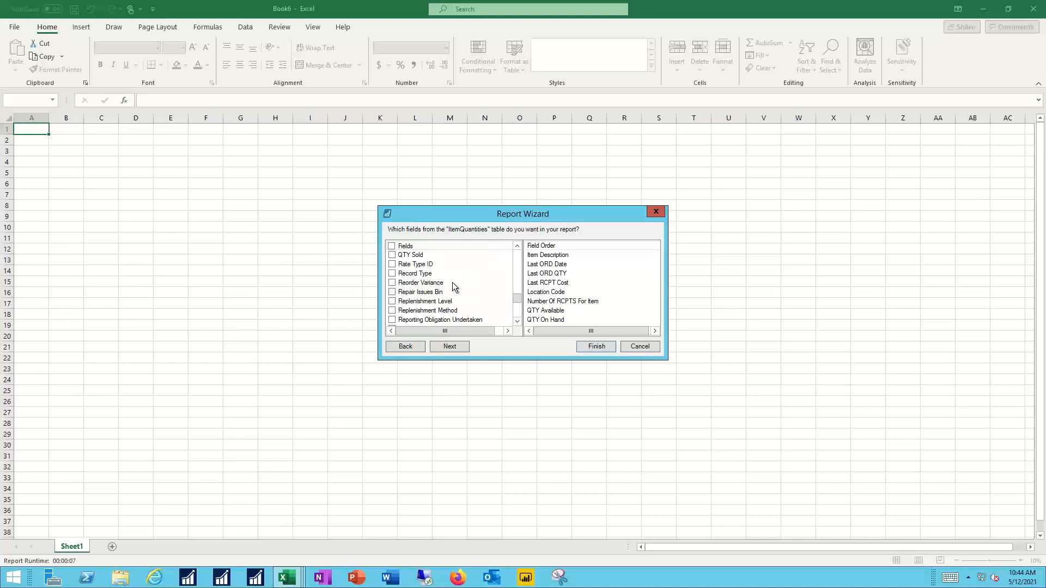
click(393, 256)
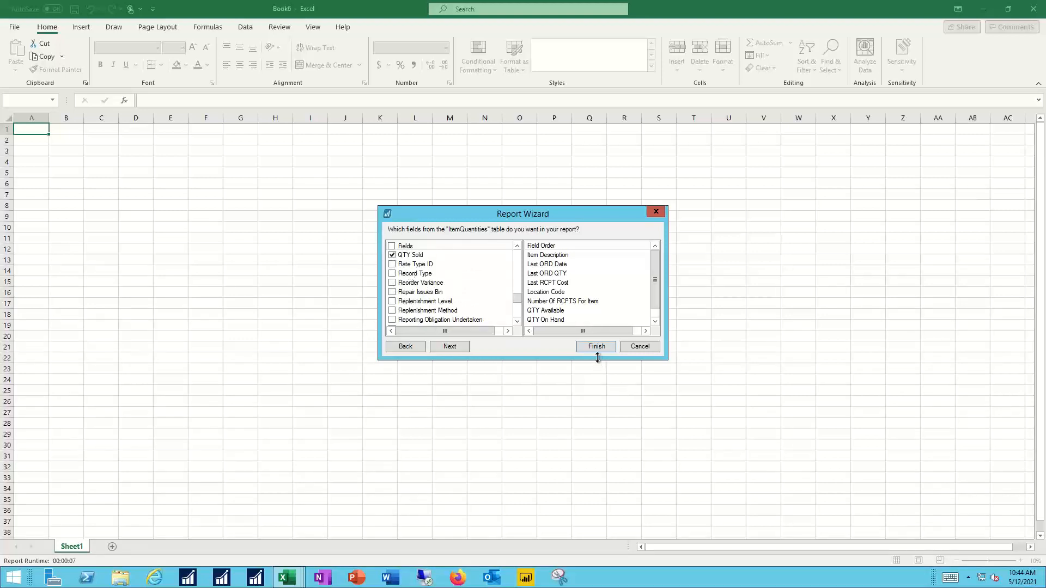
click(450, 346)
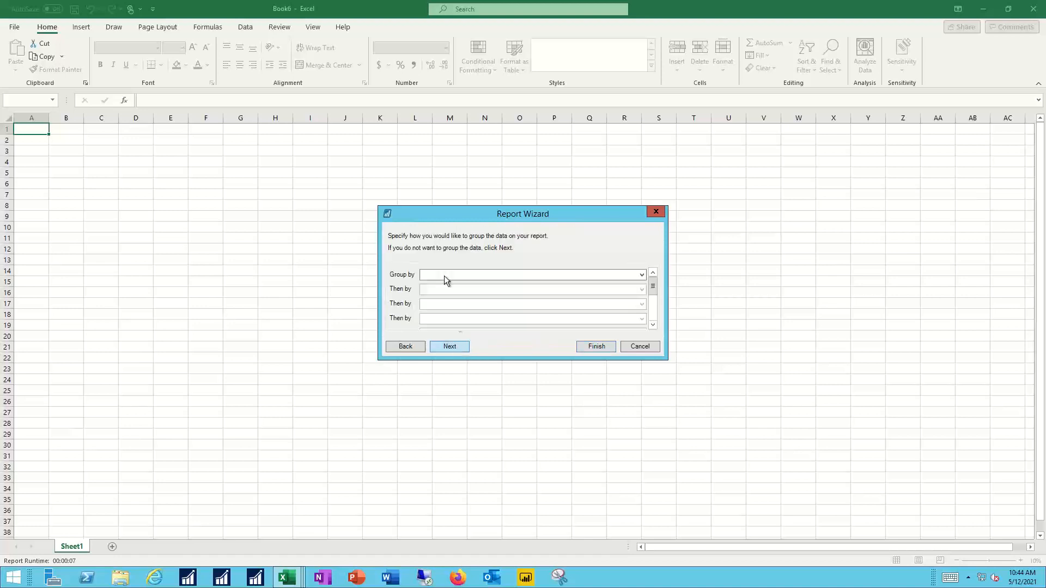
Step: Group the ItemQuantities report by Item Description and continue to the sort options
click(549, 276)
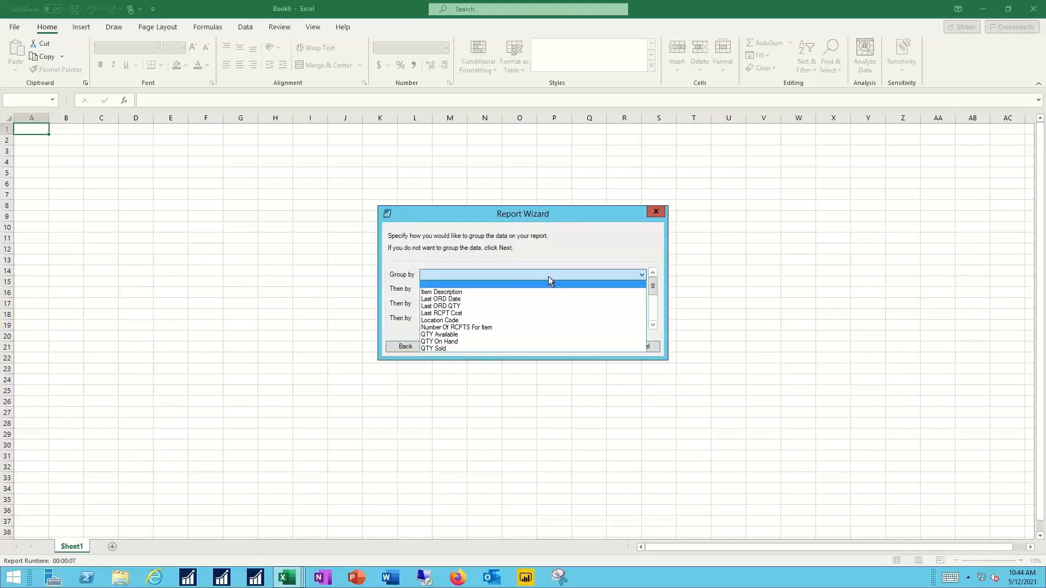
click(512, 293)
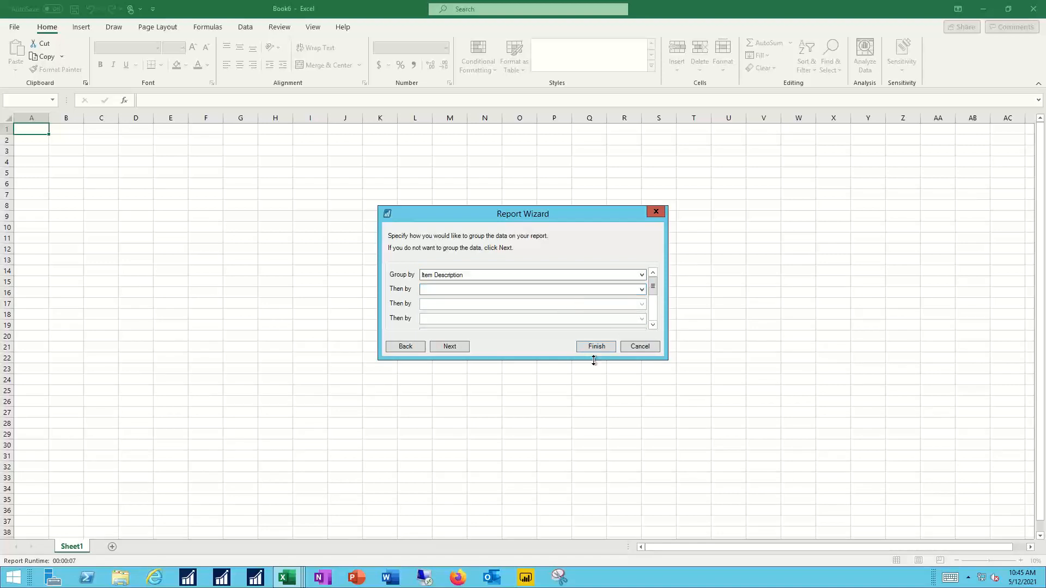
click(458, 345)
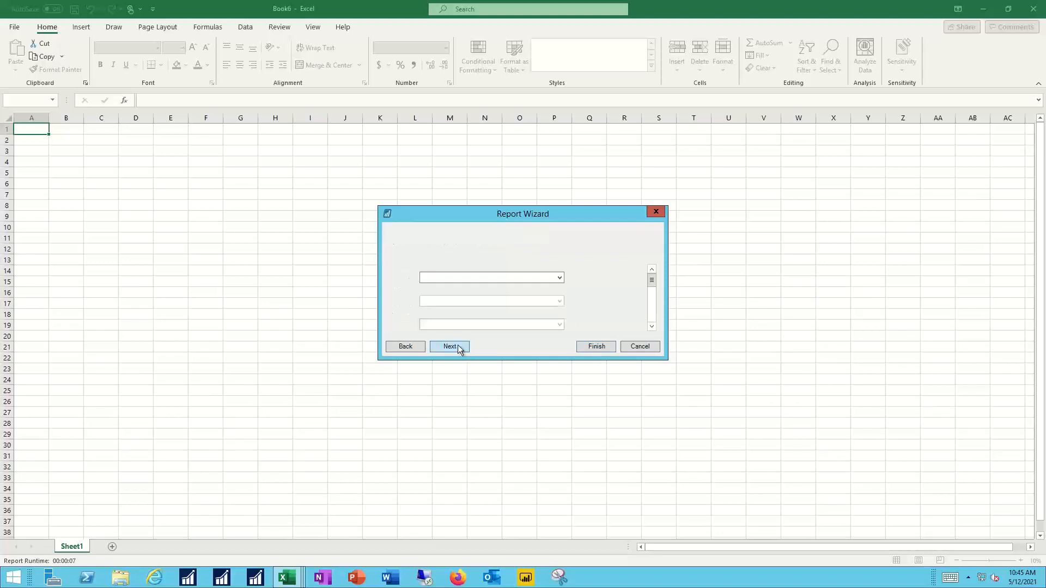
Step: Sort the report details by Location Code in ascending order and create totals for the QTY Sold field
click(558, 277)
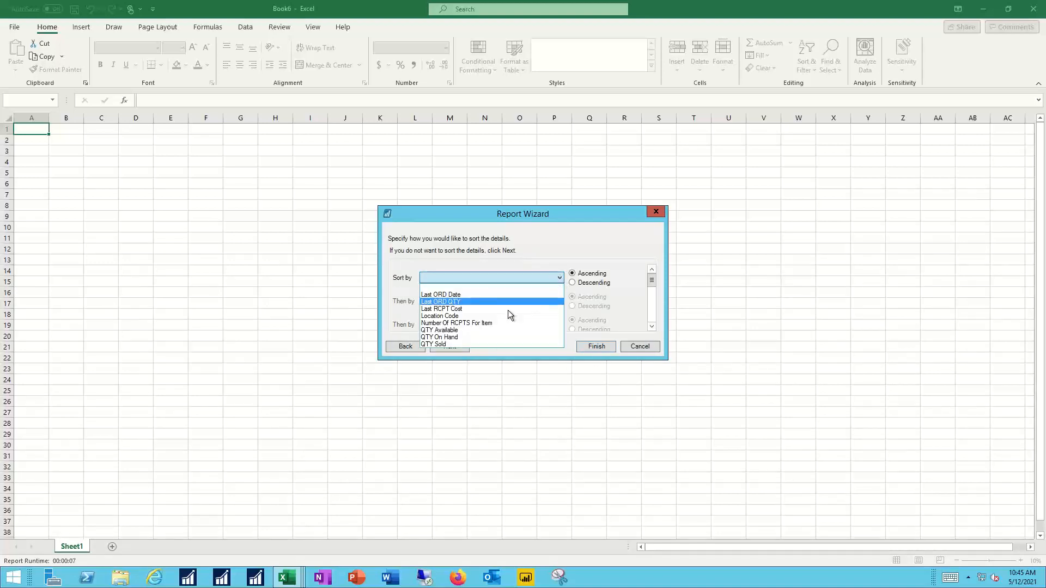
click(490, 315)
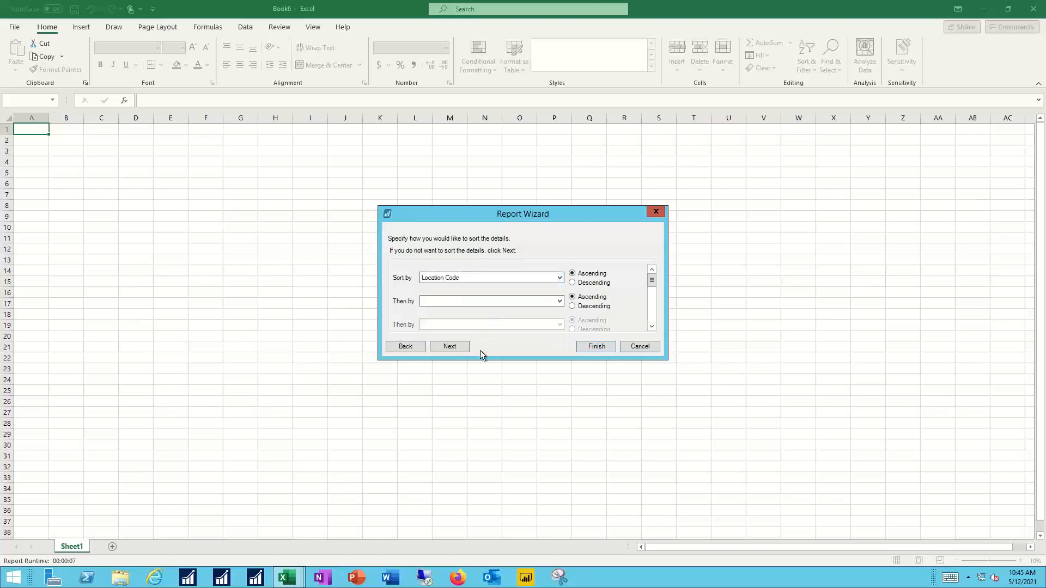
click(449, 347)
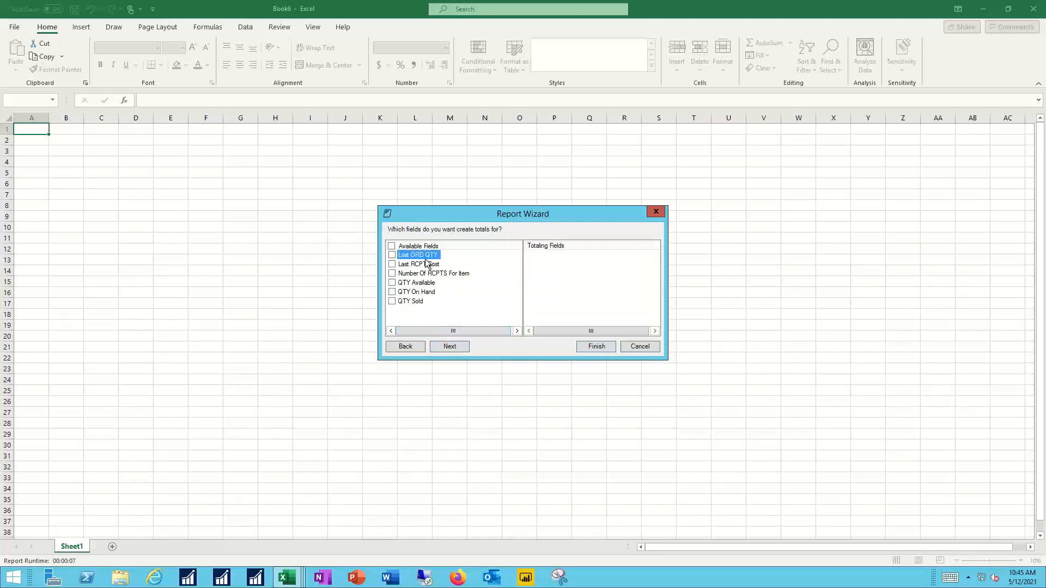
click(392, 302)
click(452, 347)
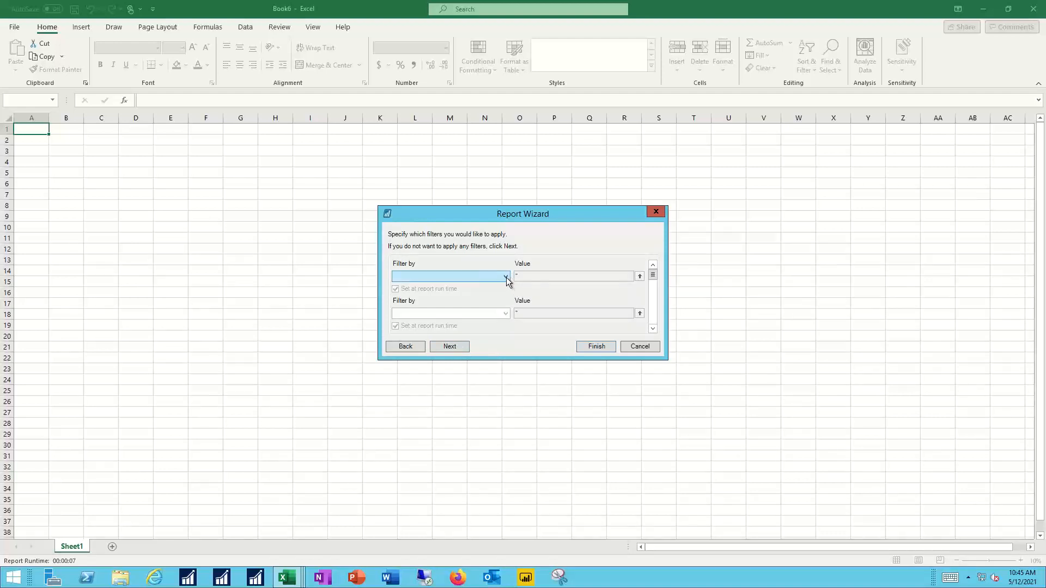
Step: Finish the Report Wizard without applying any filters and run the generated ItemQuantities report
click(505, 276)
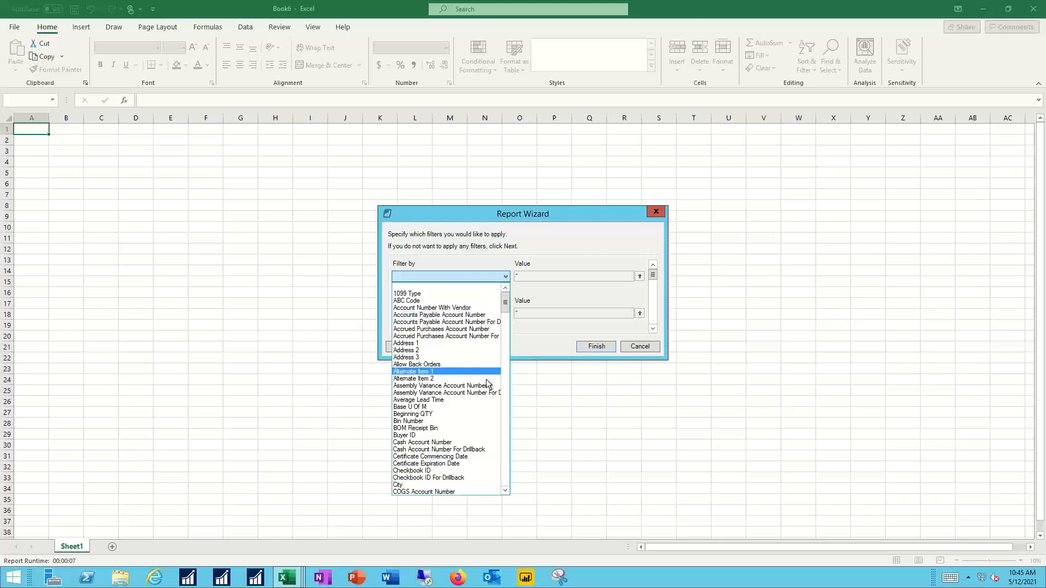
click(542, 340)
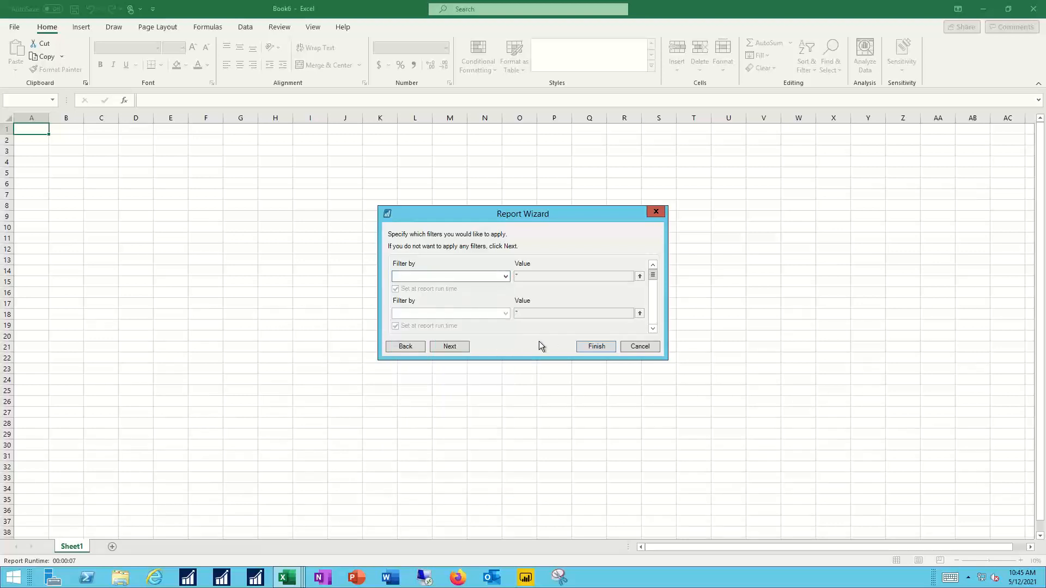
click(596, 347)
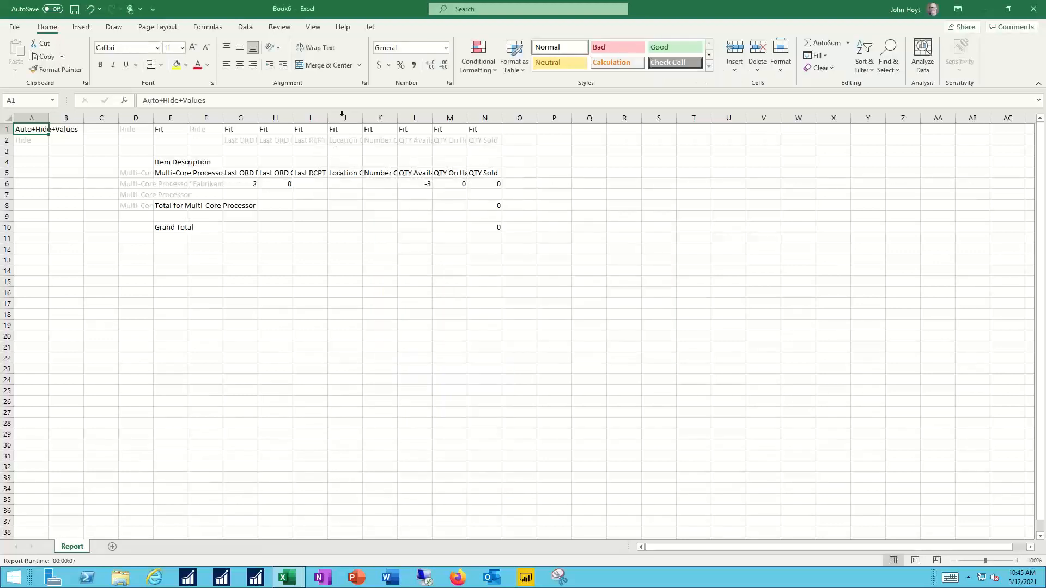
click(370, 27)
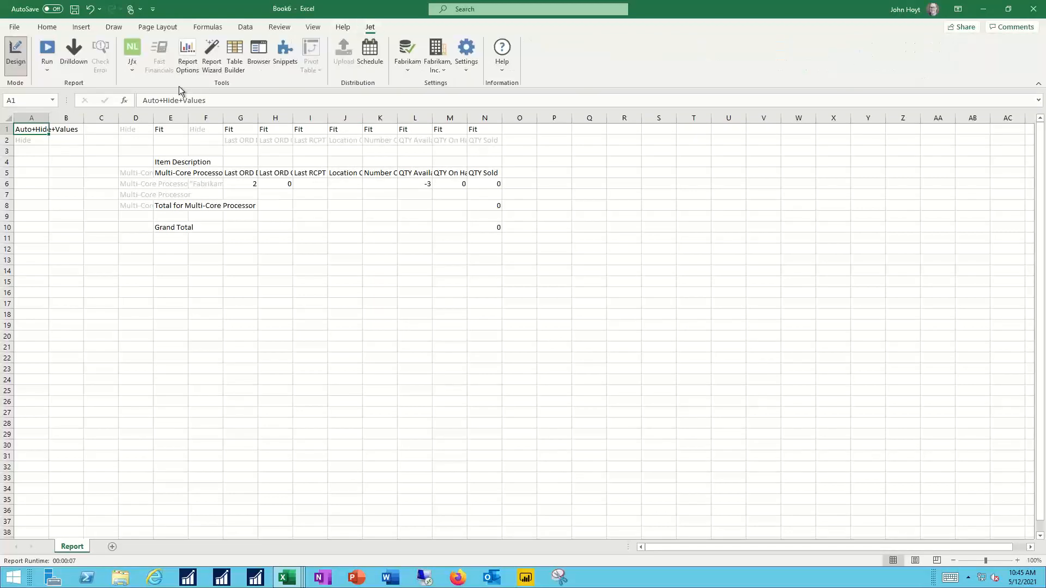
click(47, 47)
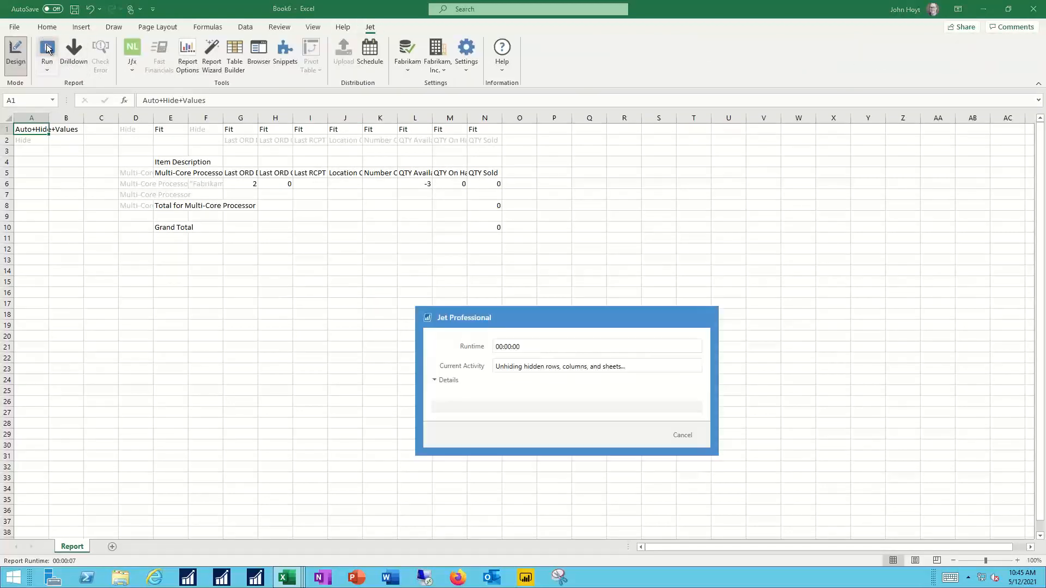